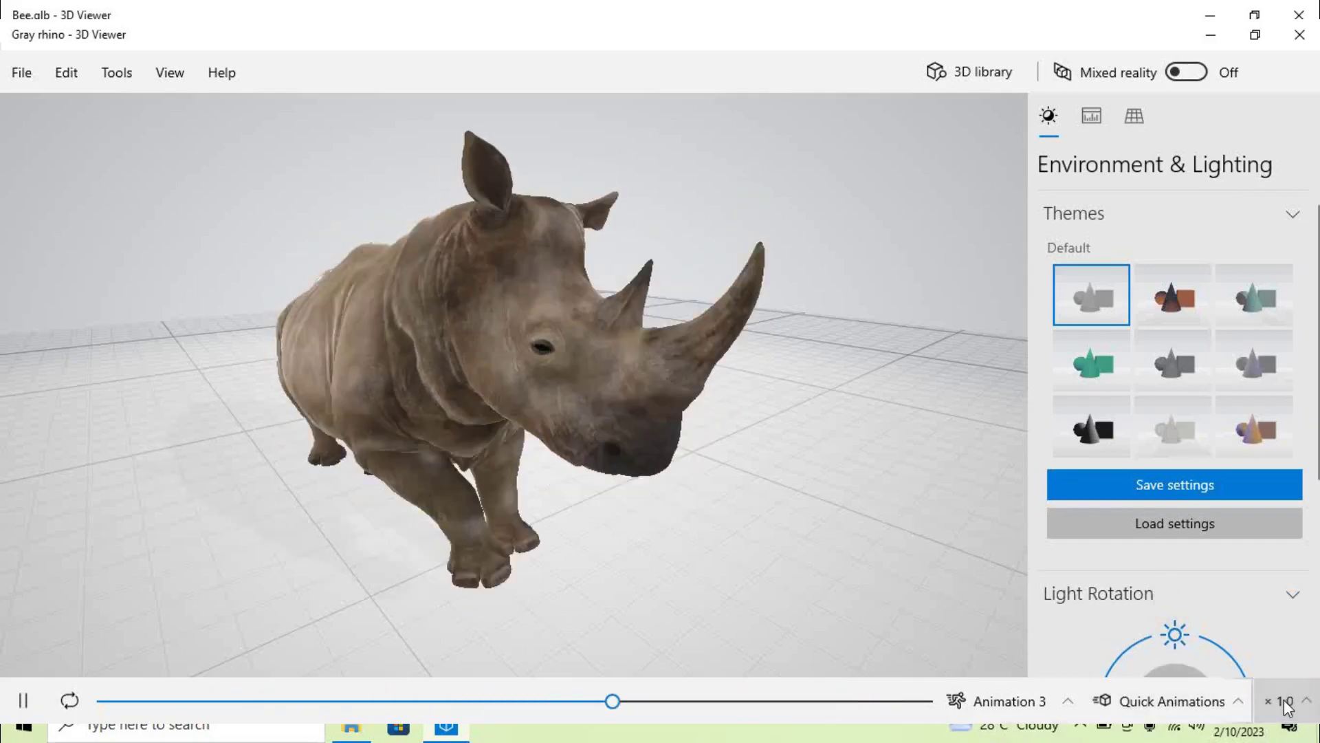
Step: Play the rhino animation at ×2.0, then ×1.5, then back at normal ×1.0 speed
click(1284, 699)
click(1290, 568)
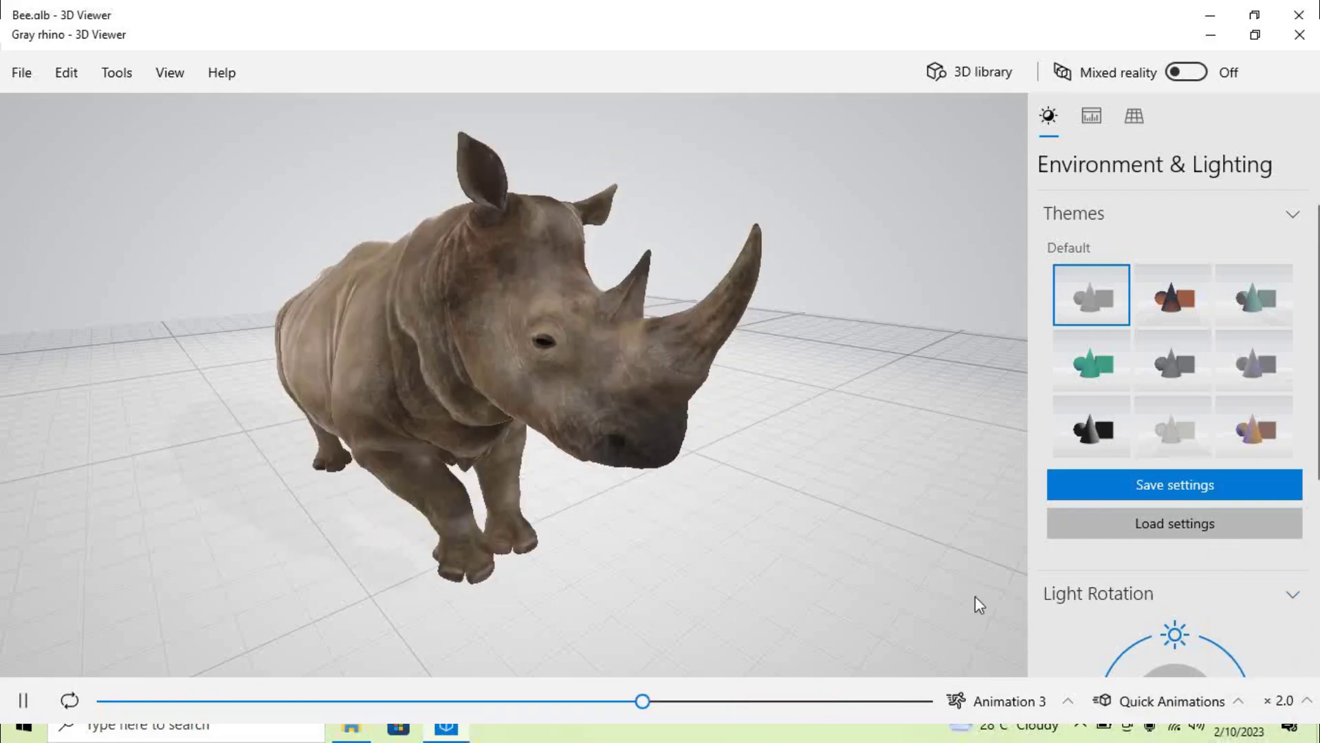
click(1283, 699)
click(1286, 592)
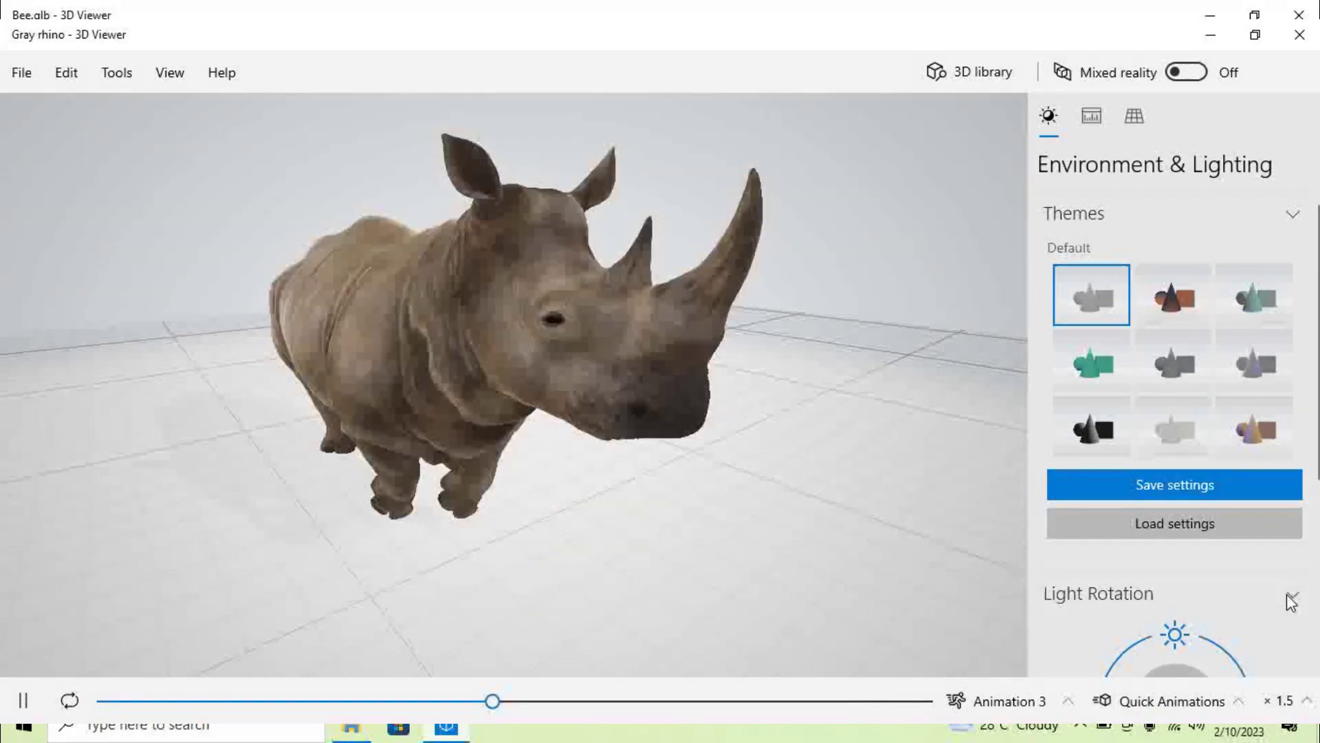
click(1287, 698)
click(1287, 624)
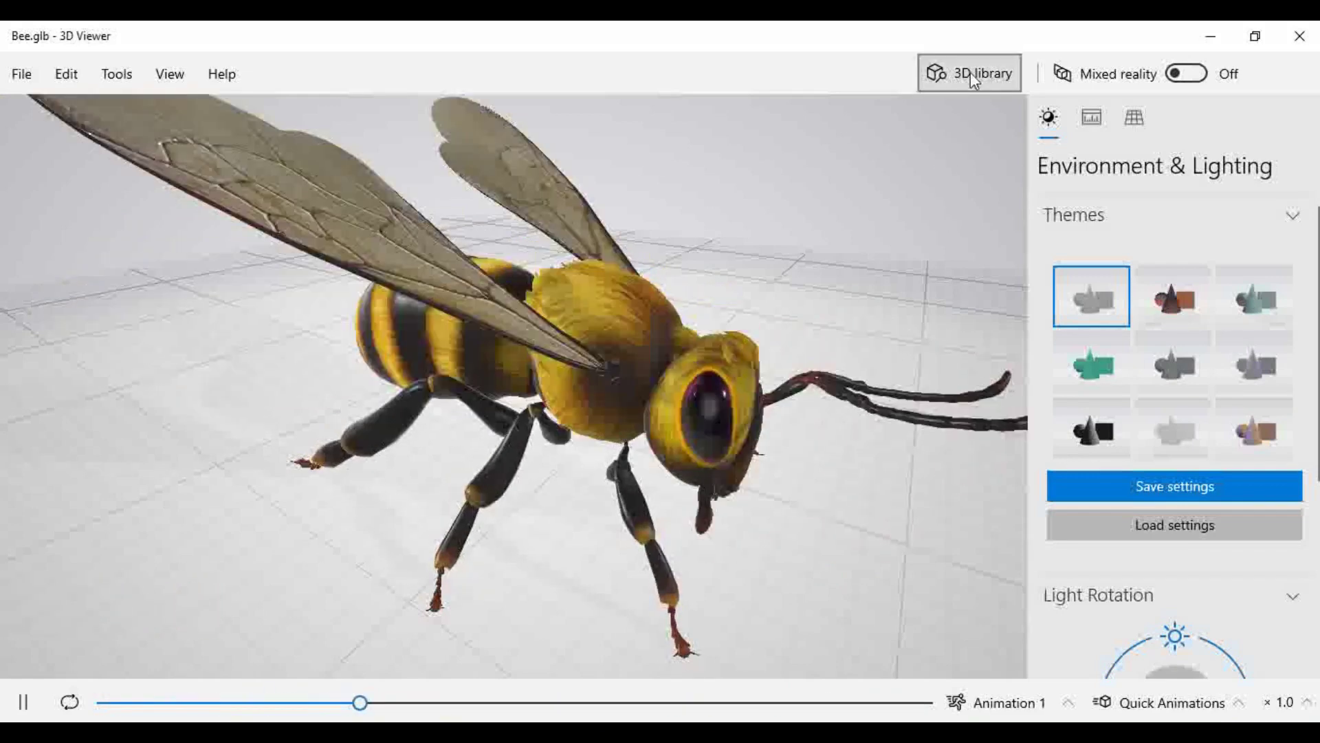
Step: Open the 3D library and enter its Cars & Vehicles category
click(971, 72)
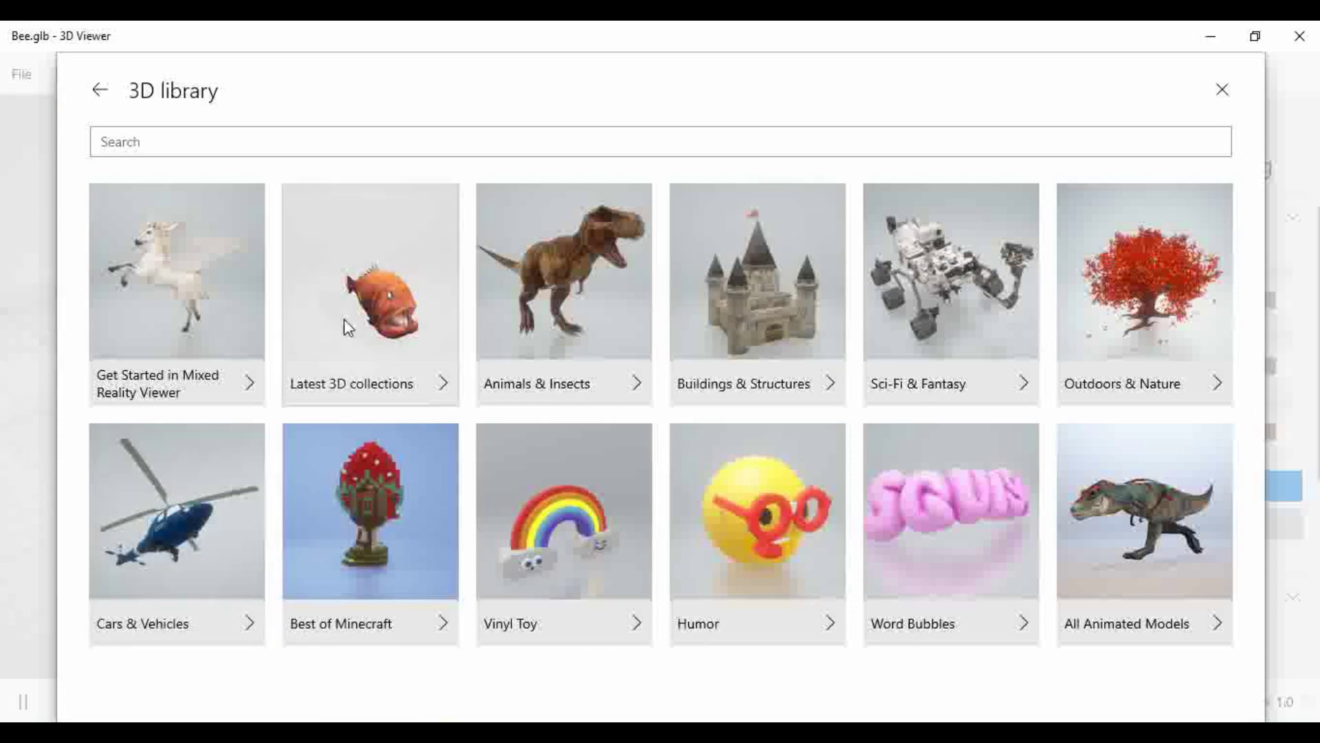
click(219, 531)
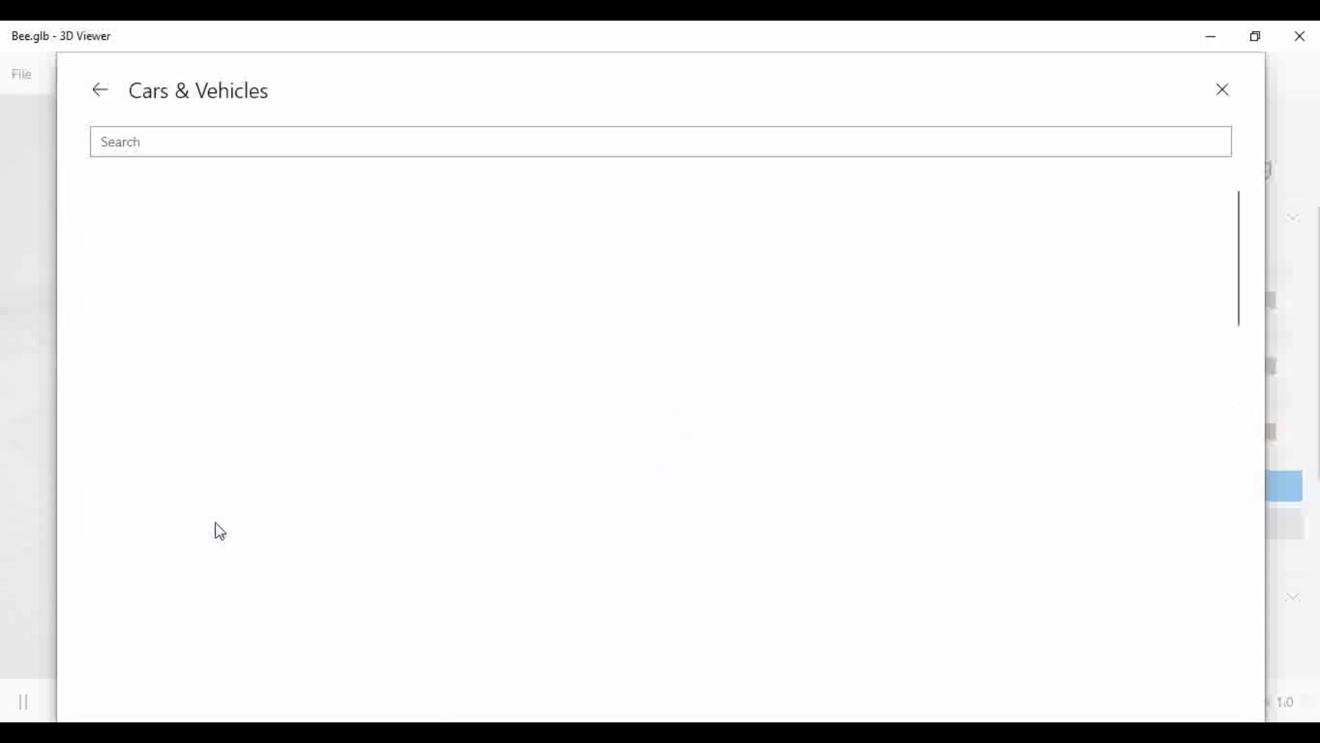
Step: Load the Sedan model from Cars & Vehicles, then reopen that category and scroll its grid
scroll(602, 481, down, 15)
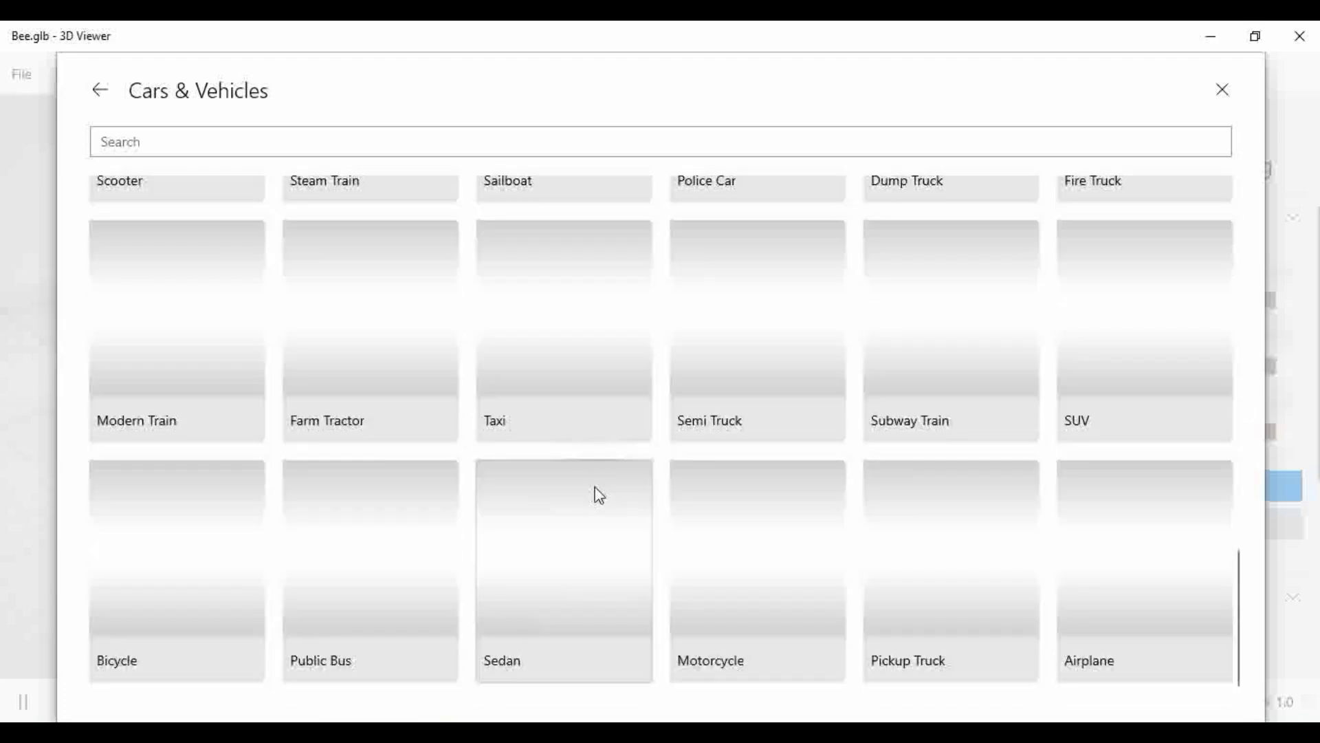
scroll(600, 495, up, 15)
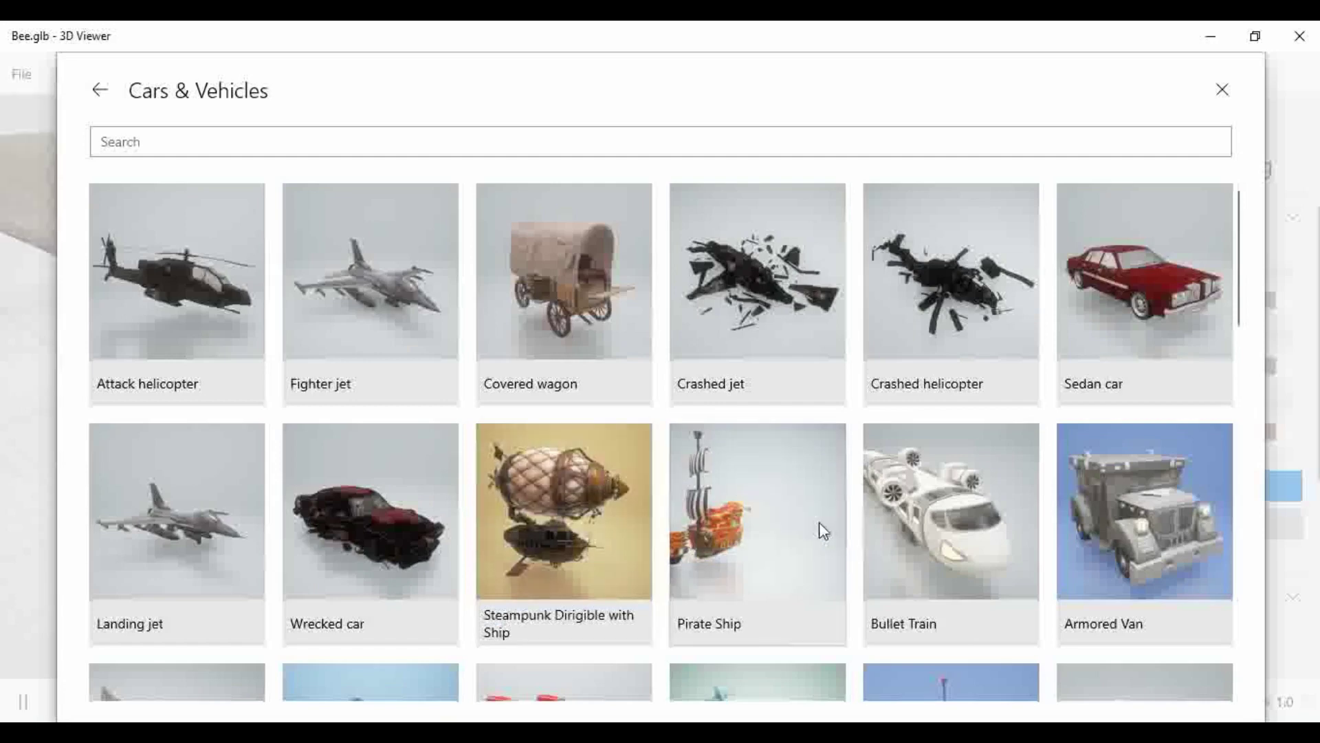
click(1098, 345)
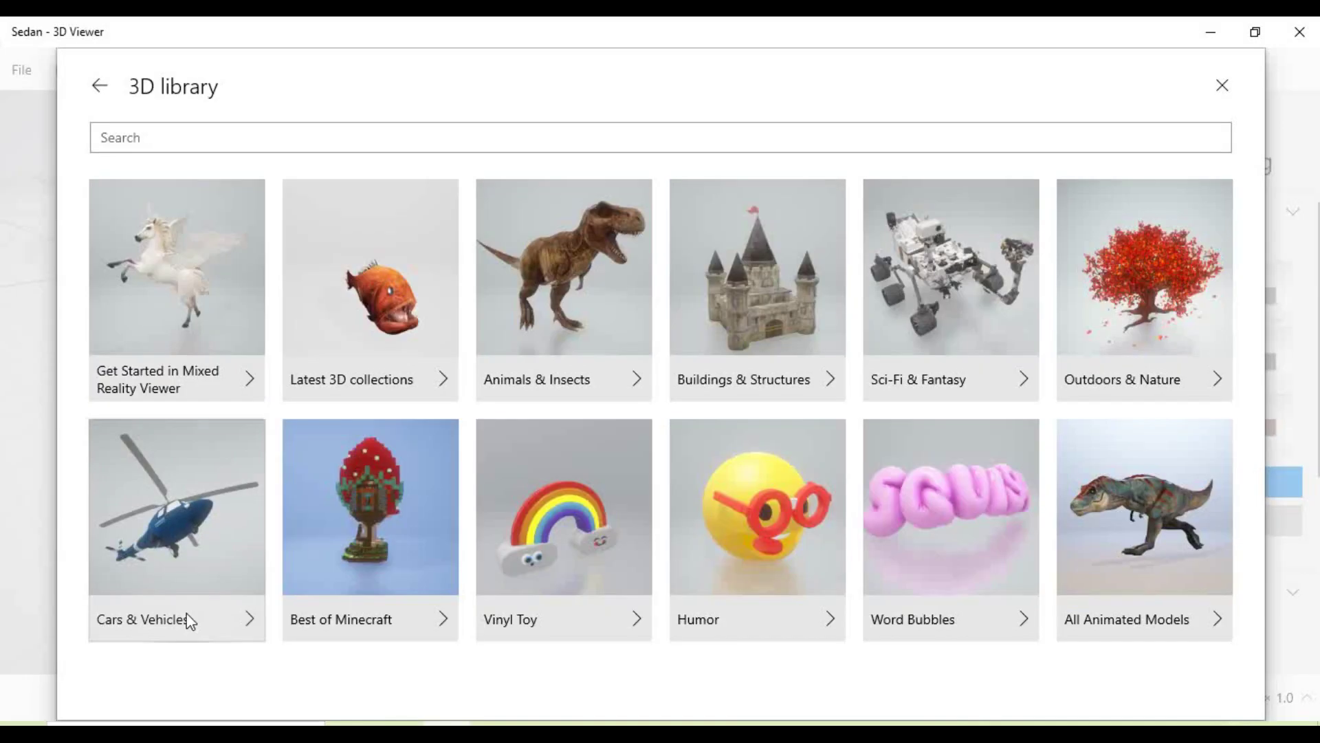
click(160, 586)
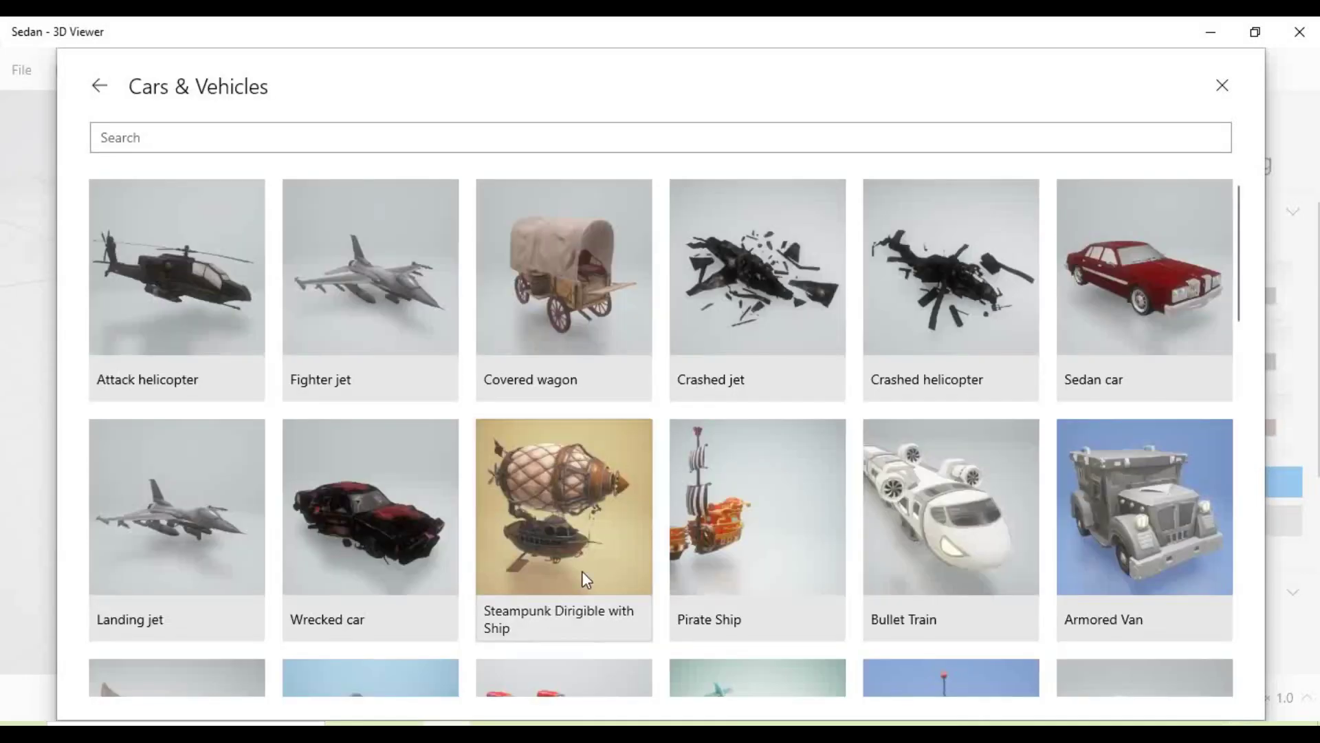
scroll(828, 454, down, 10)
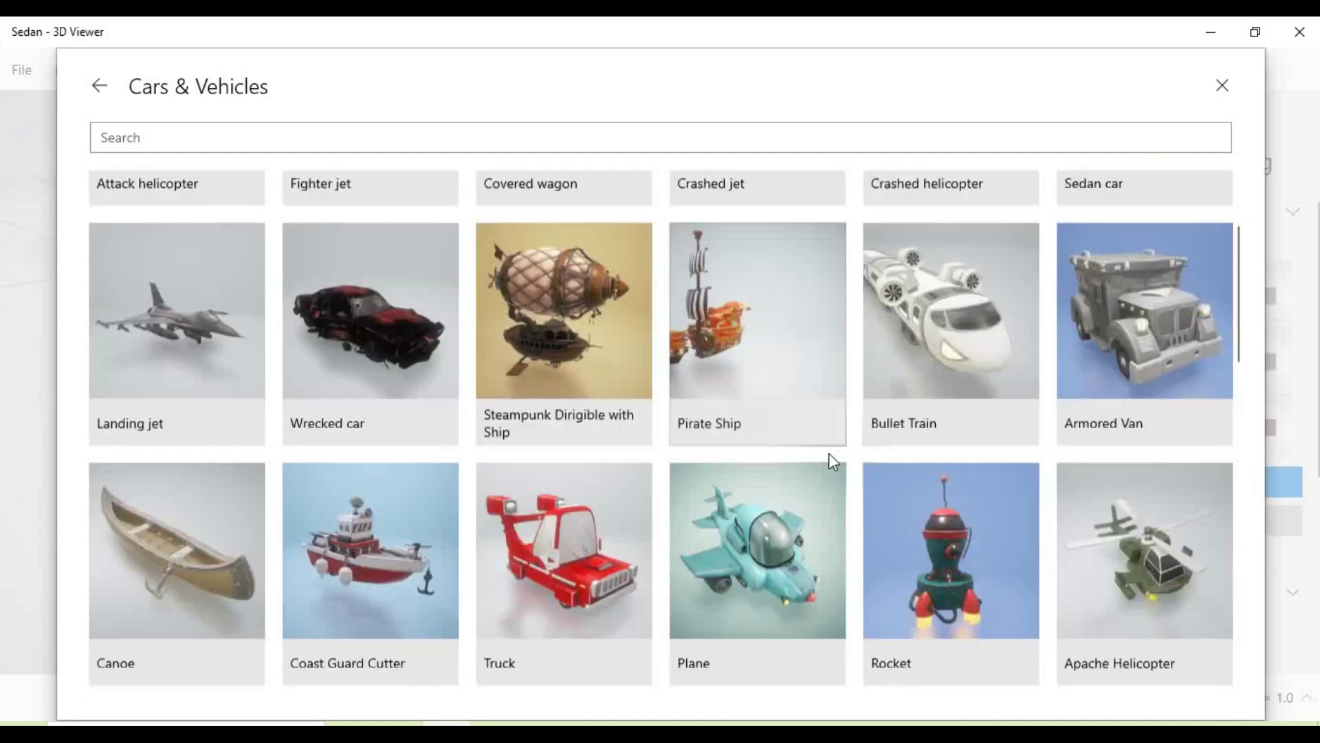
scroll(627, 520, down, 5)
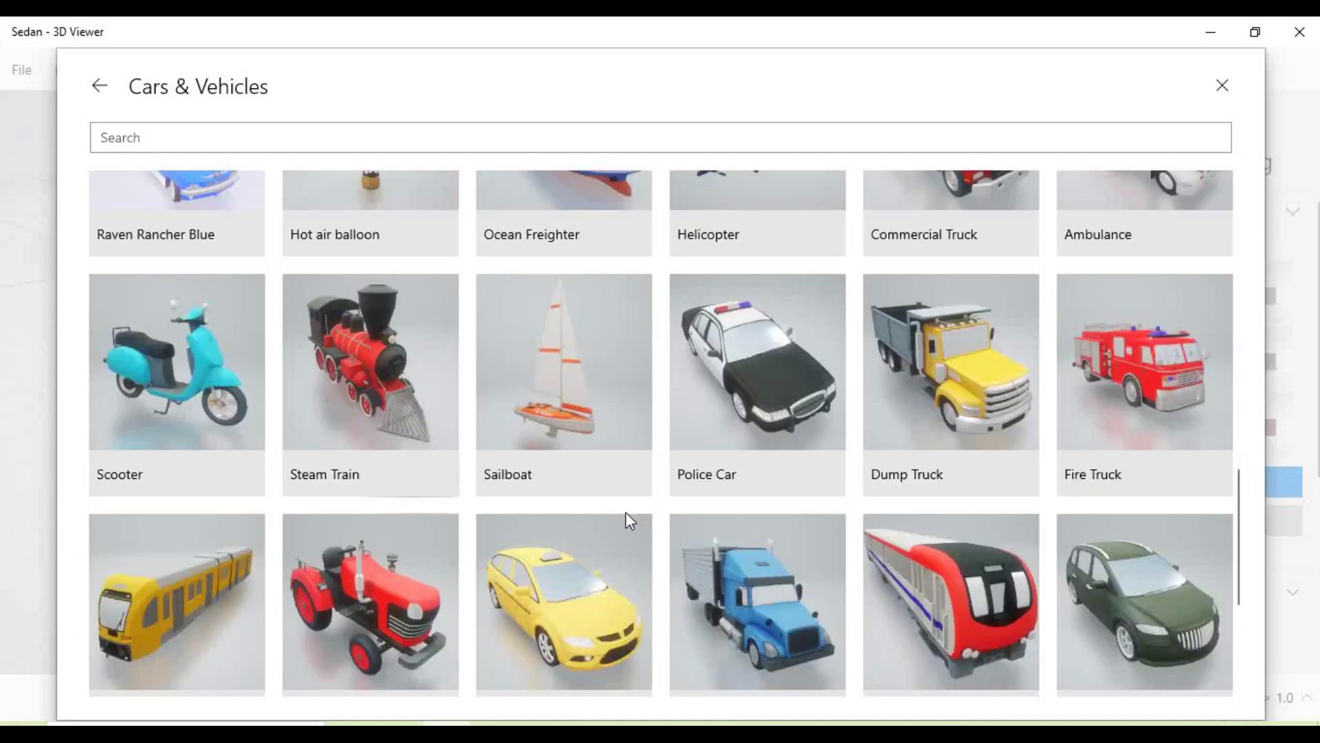
scroll(625, 511, down, 4)
Step: Load the red Sedan and orbit it to view from above, the right side and underneath
click(505, 555)
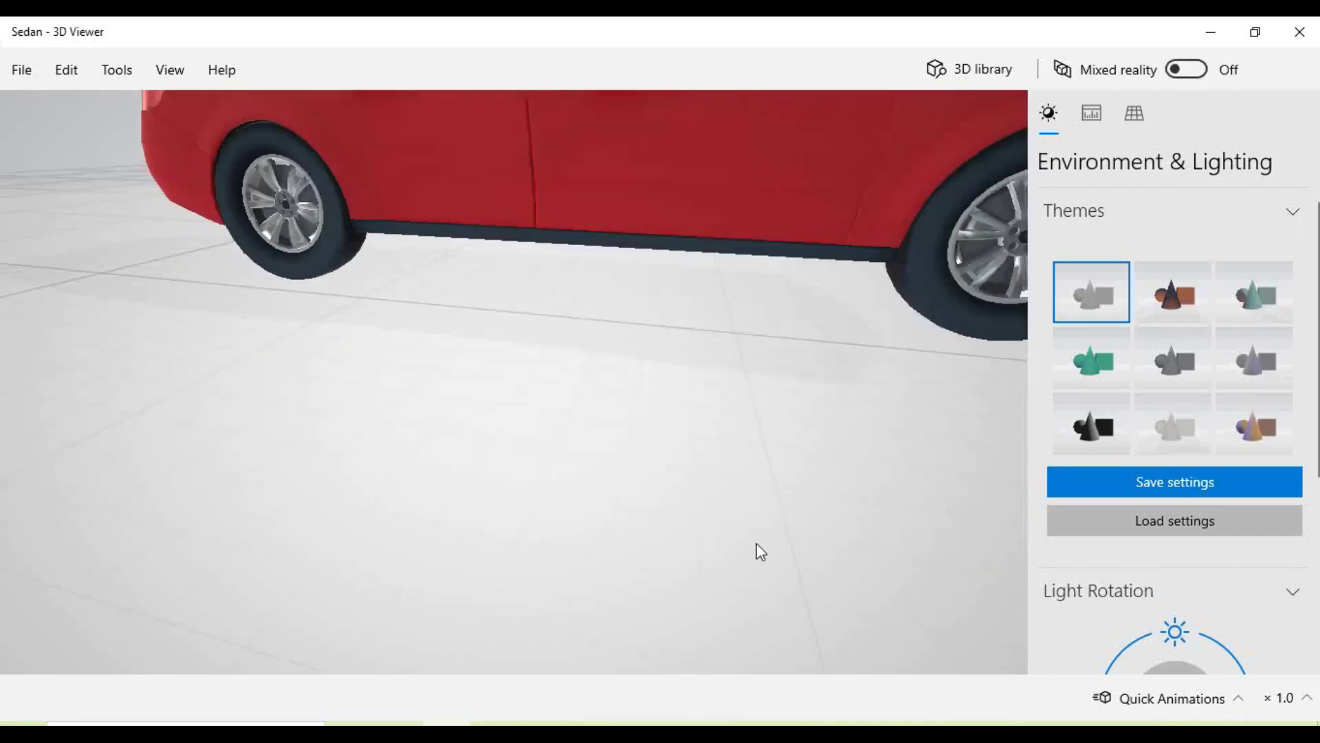
drag(748, 441, 557, 427)
drag(456, 414, 594, 449)
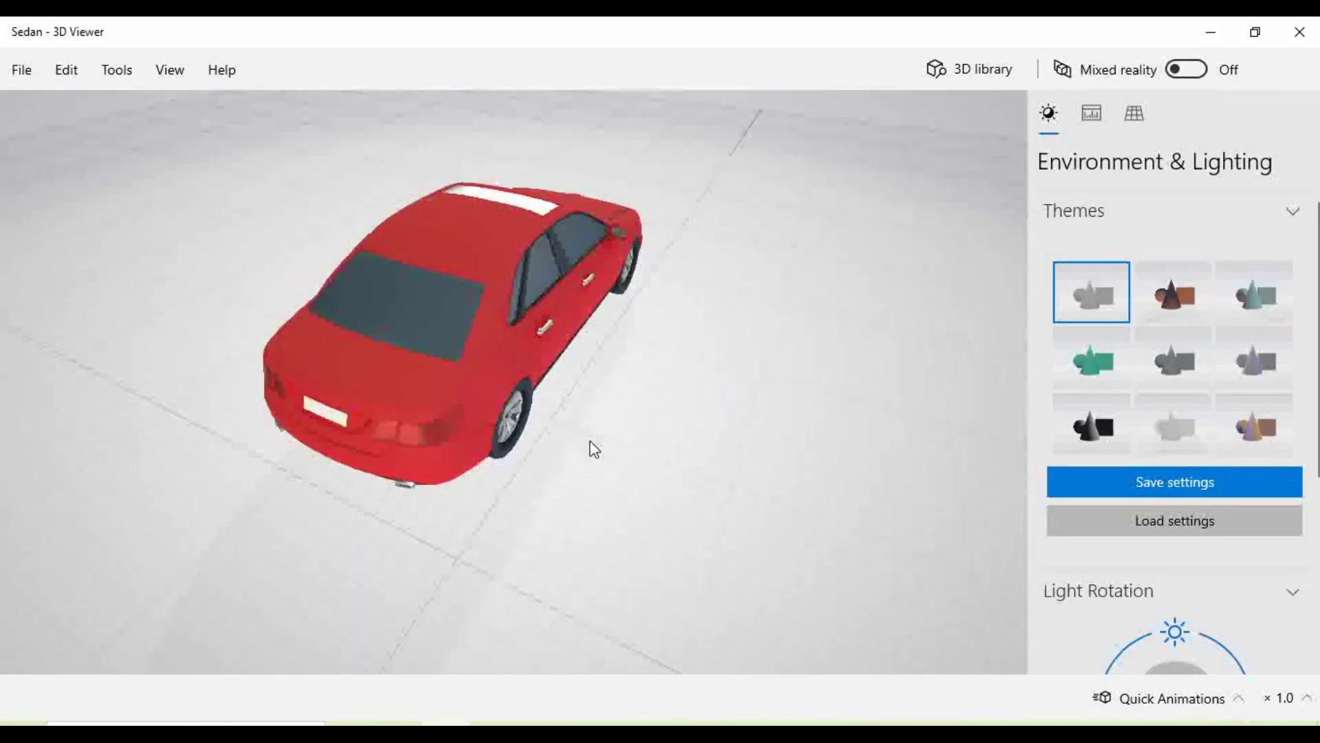
drag(504, 496, 555, 342)
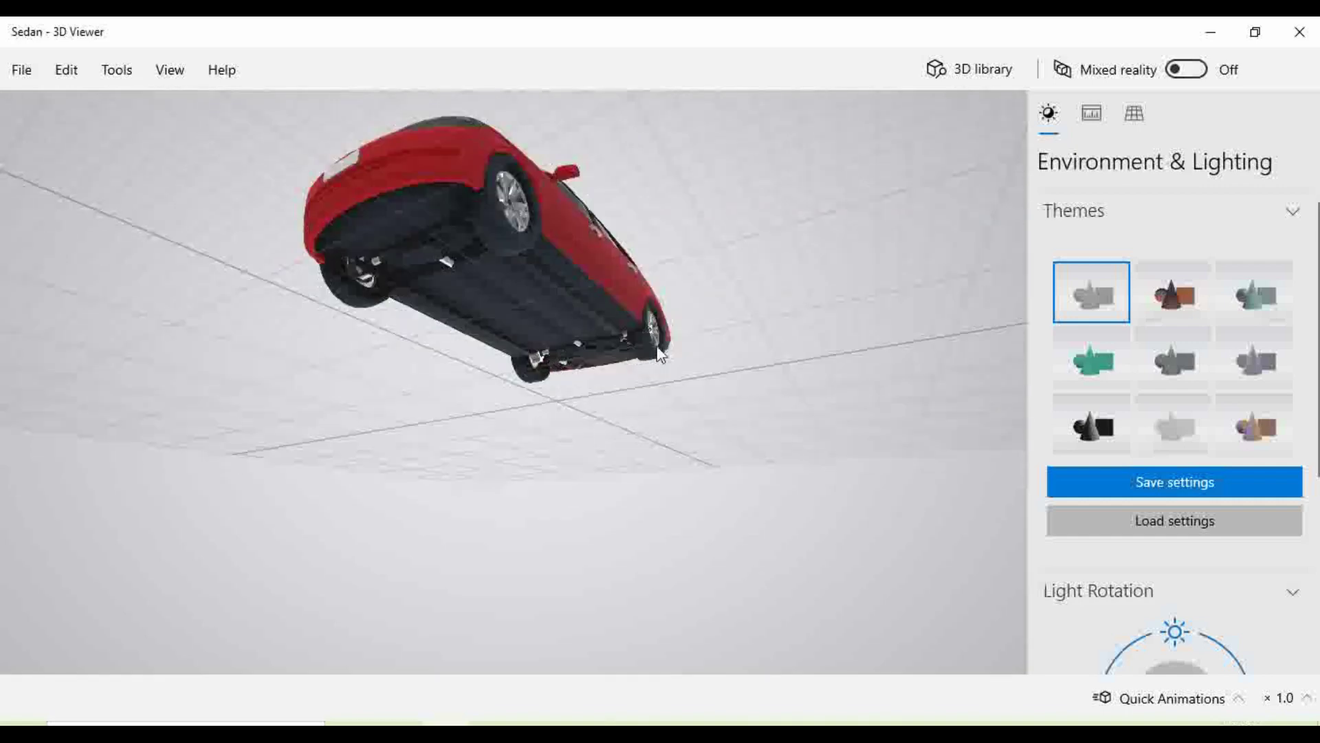
Step: Turn Grid Visibility off in the Grid & Views settings
click(1134, 114)
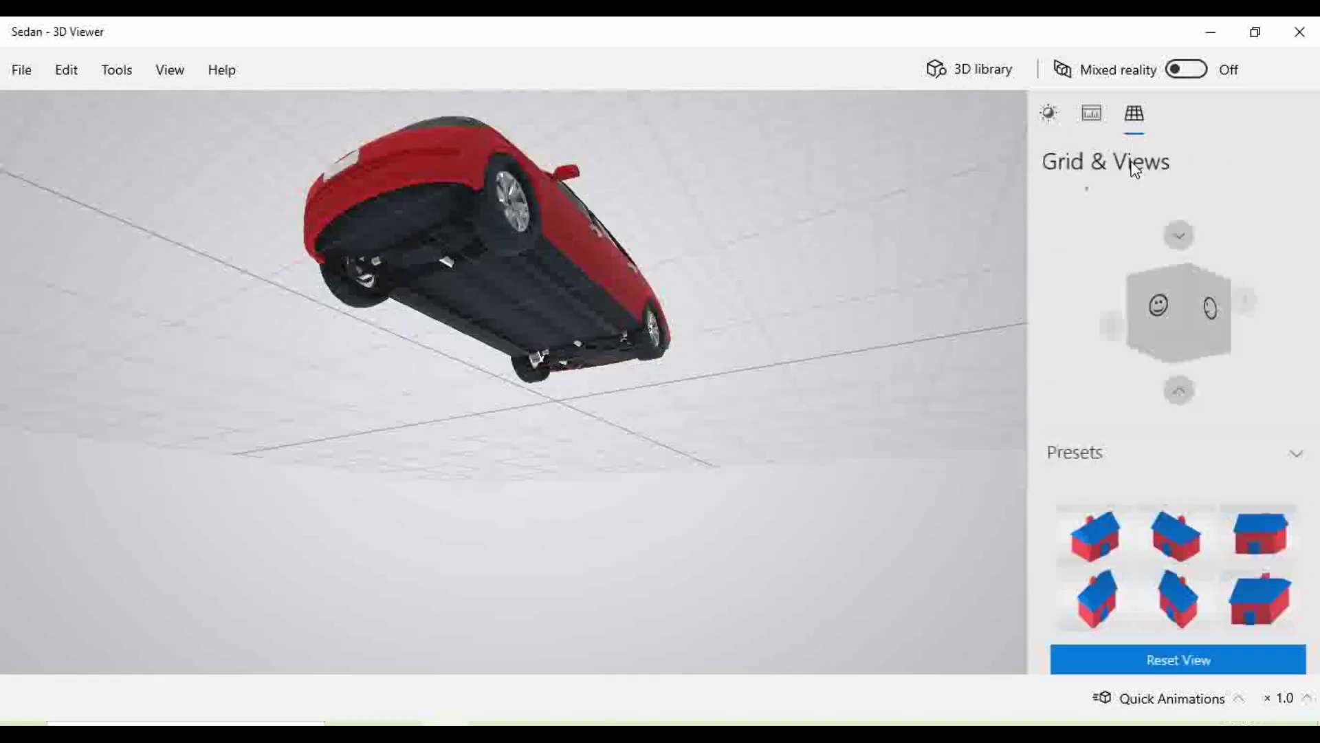
scroll(1132, 421, down, 5)
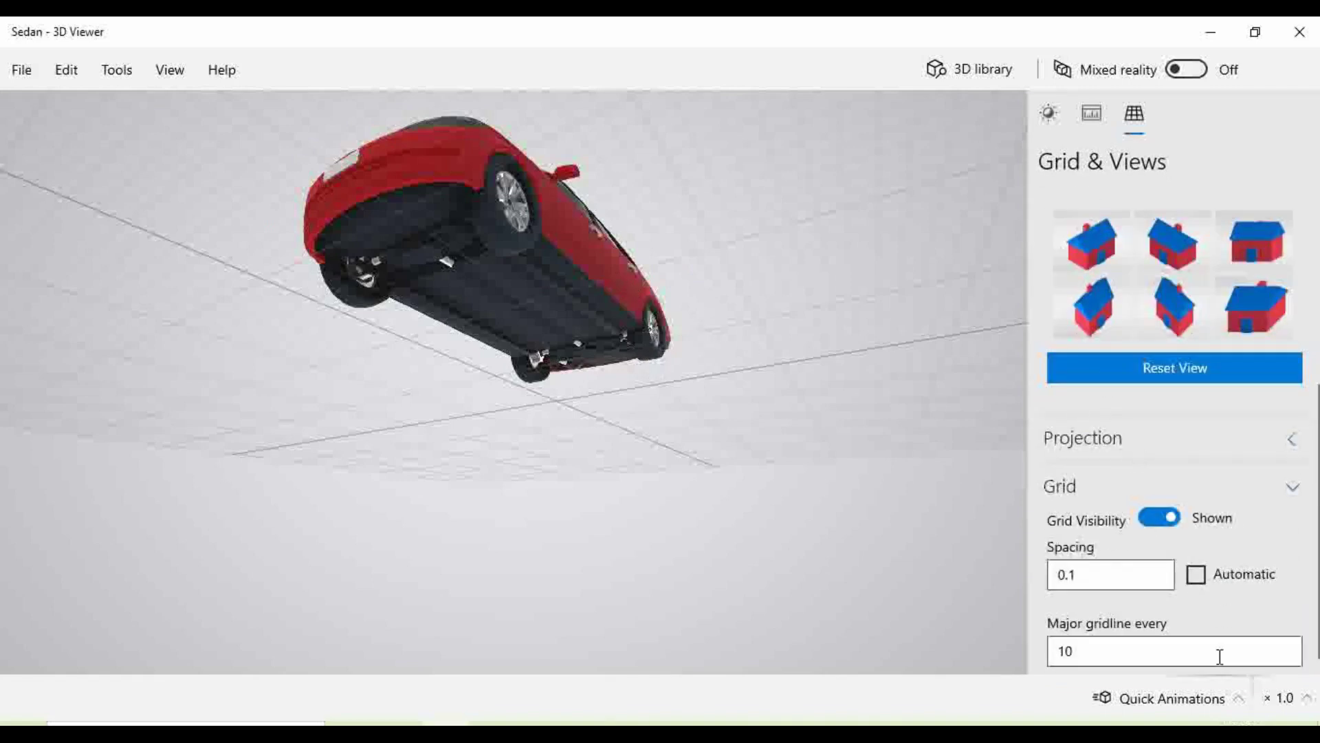
click(1158, 517)
Step: Inspect the sedan up close around the windshield, mirror and front, then zoom back out
drag(734, 501, 560, 342)
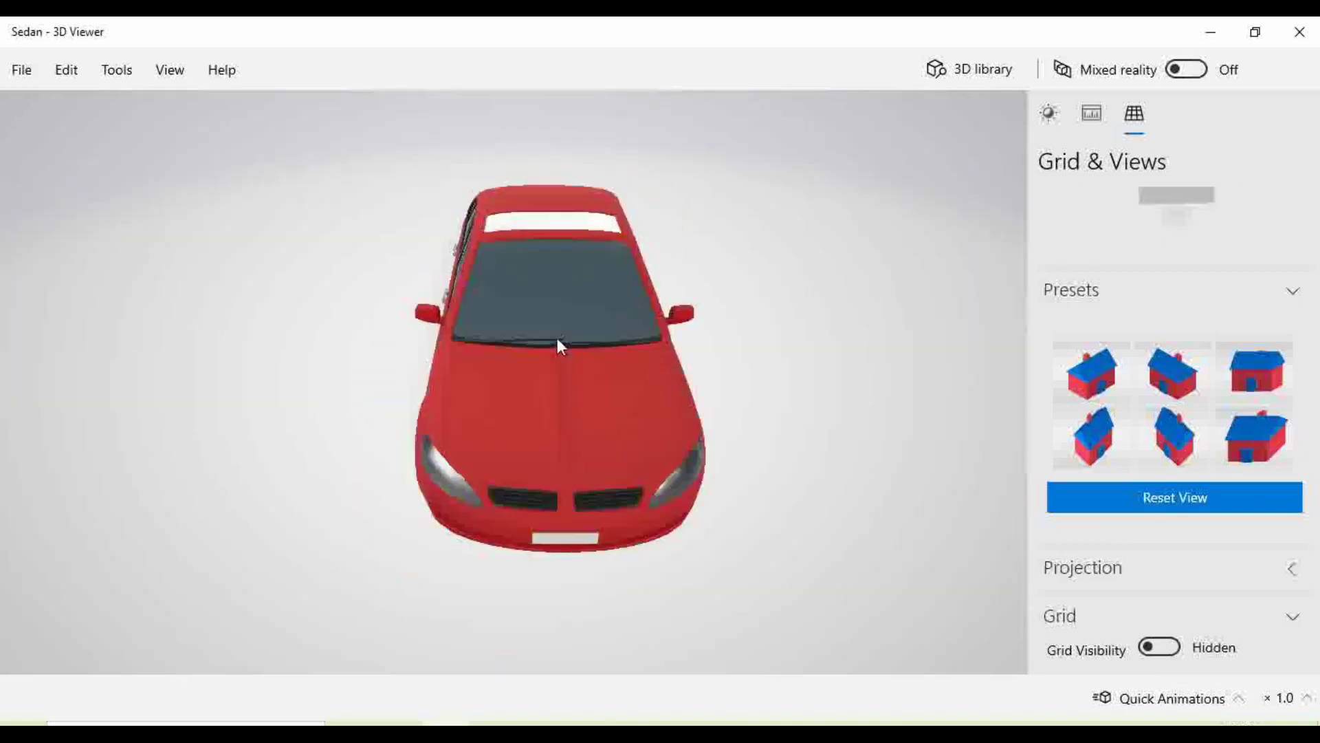
scroll(587, 477, up, 8)
drag(594, 479, 603, 358)
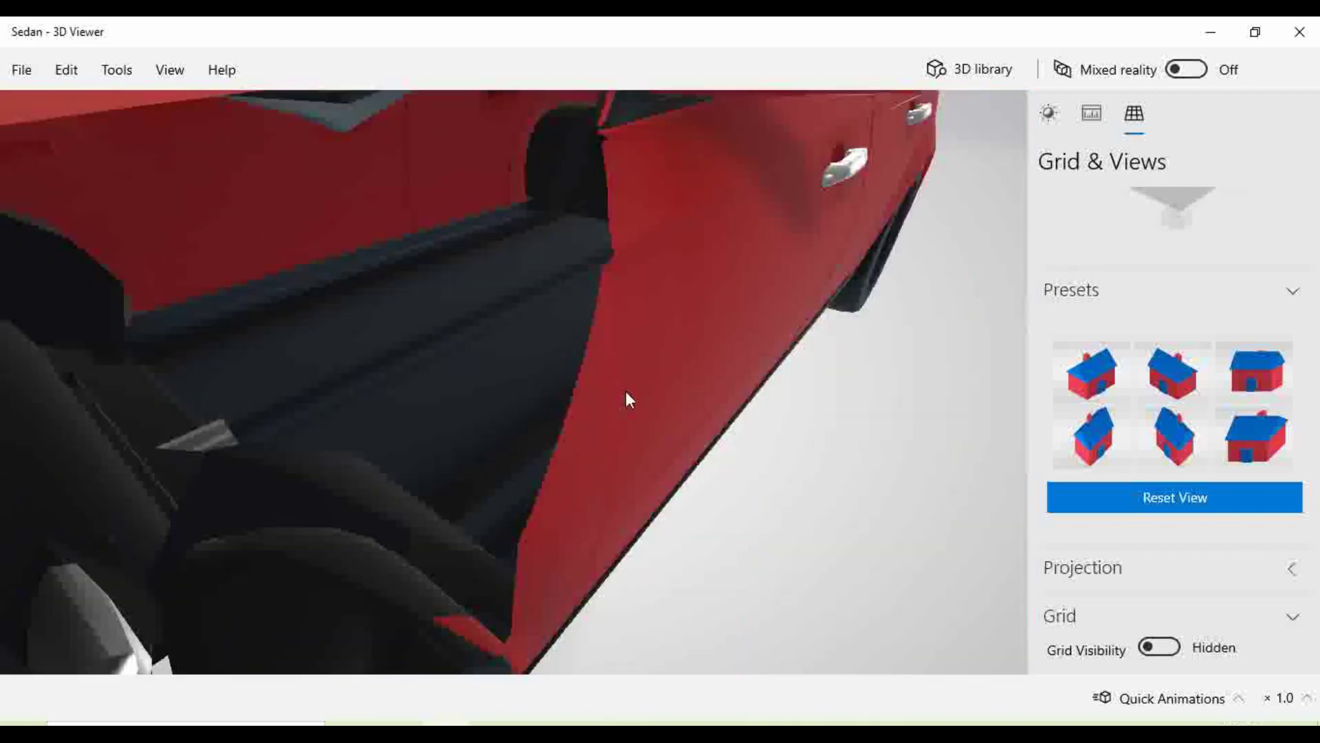
drag(556, 480, 587, 448)
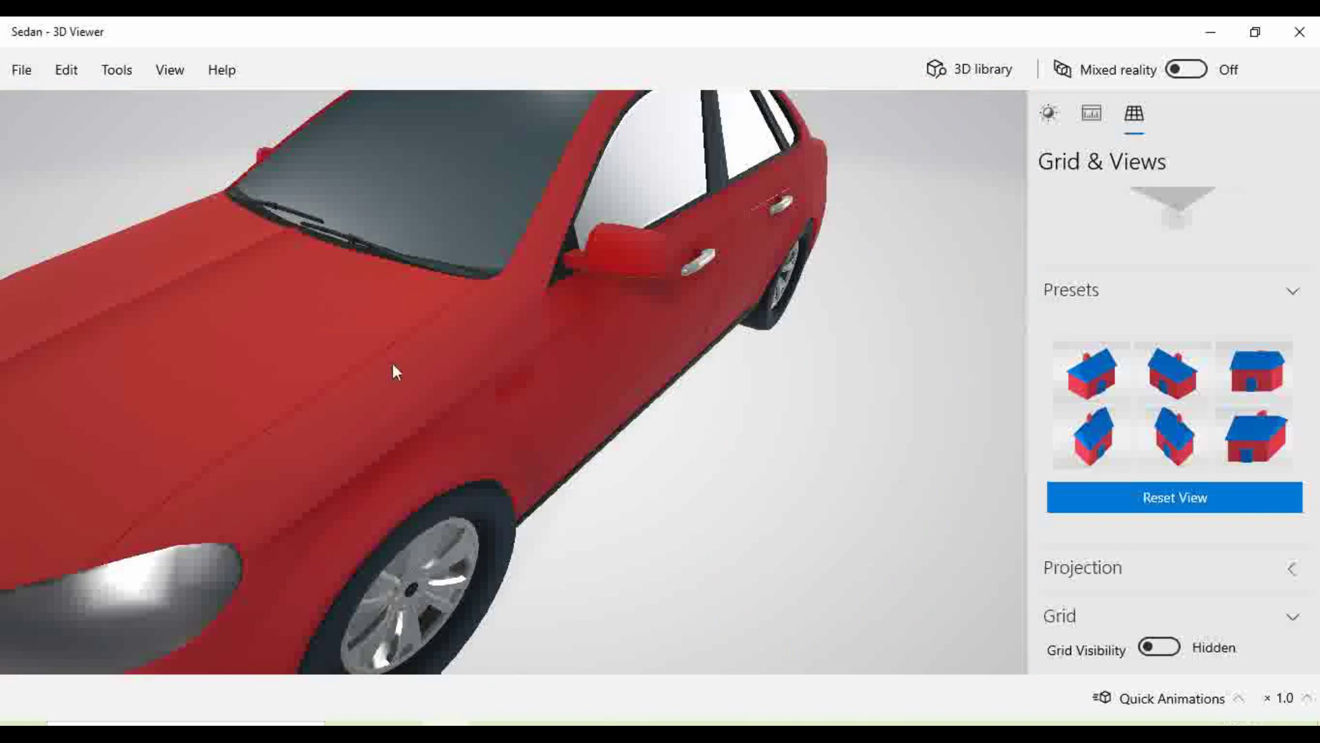
drag(396, 371, 492, 382)
scroll(679, 451, down, 5)
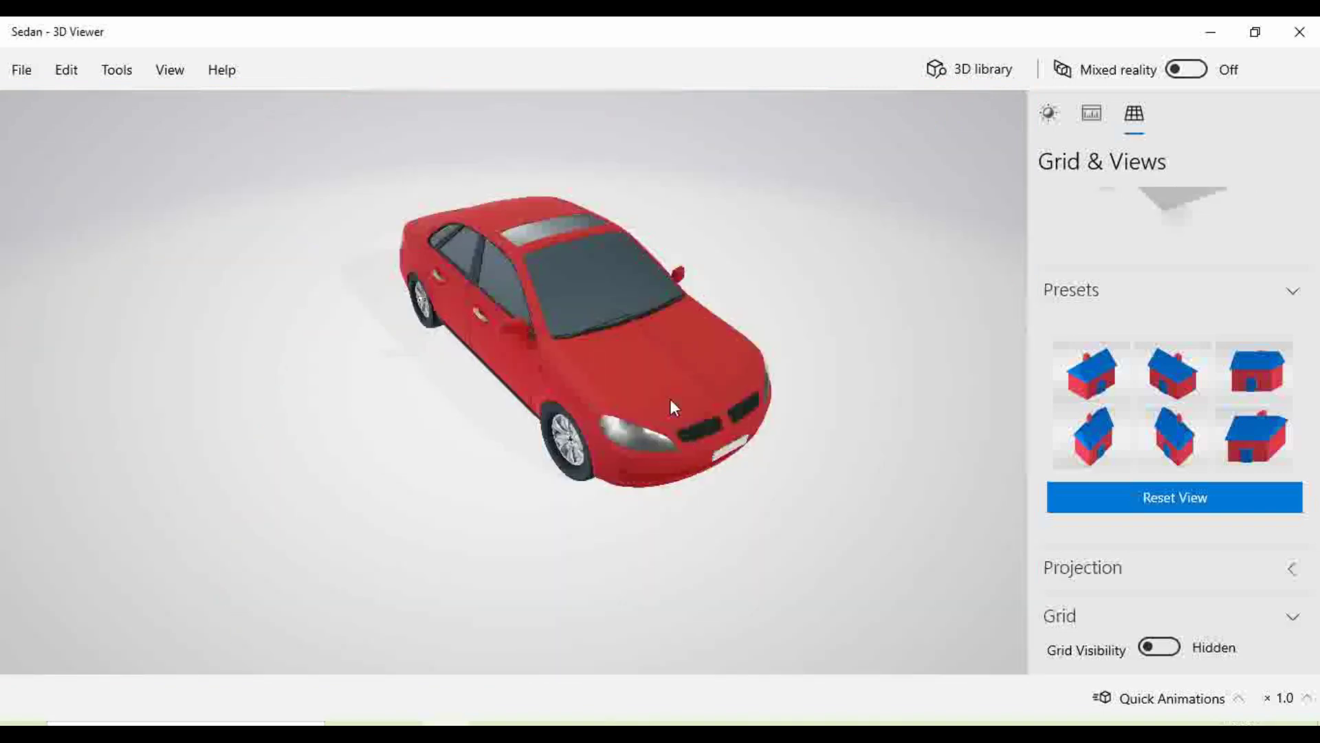
scroll(674, 410, up, 3)
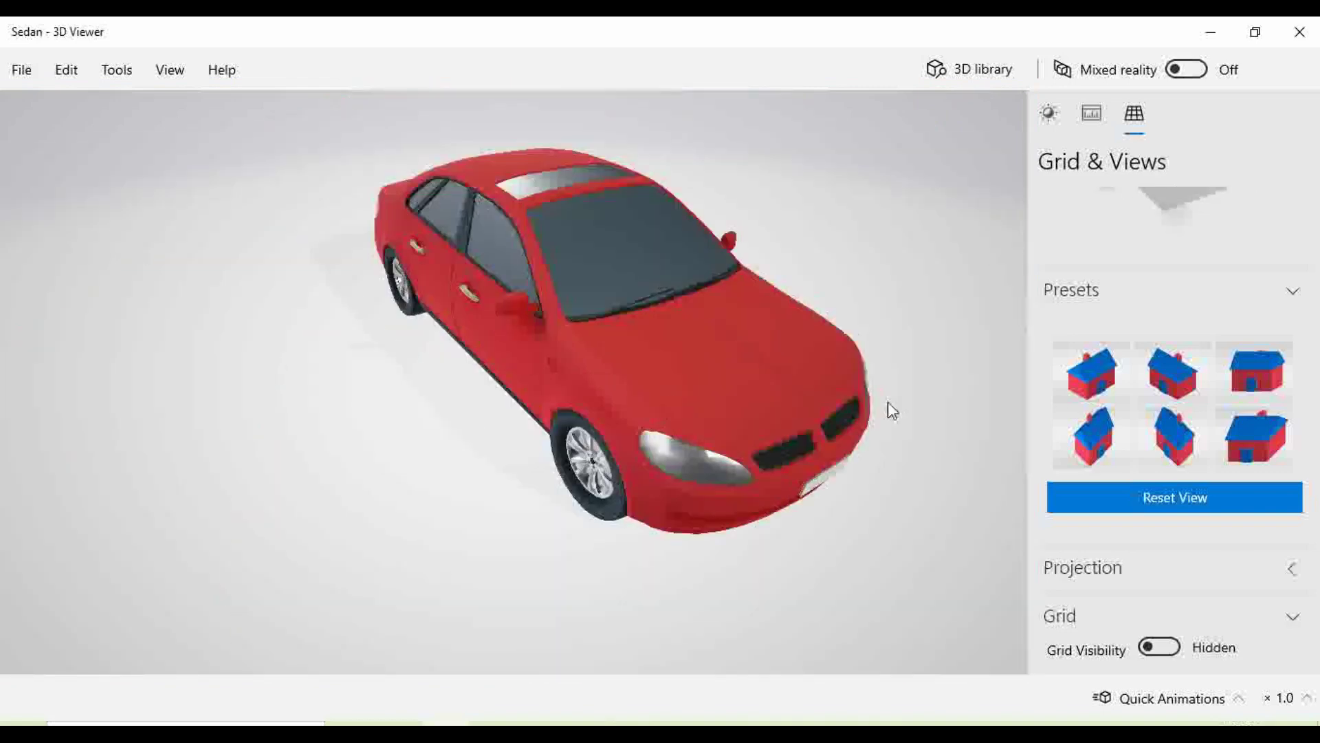
Step: In Environment & Lighting, try the second, third and teal themes, settling on the middle one
click(1058, 126)
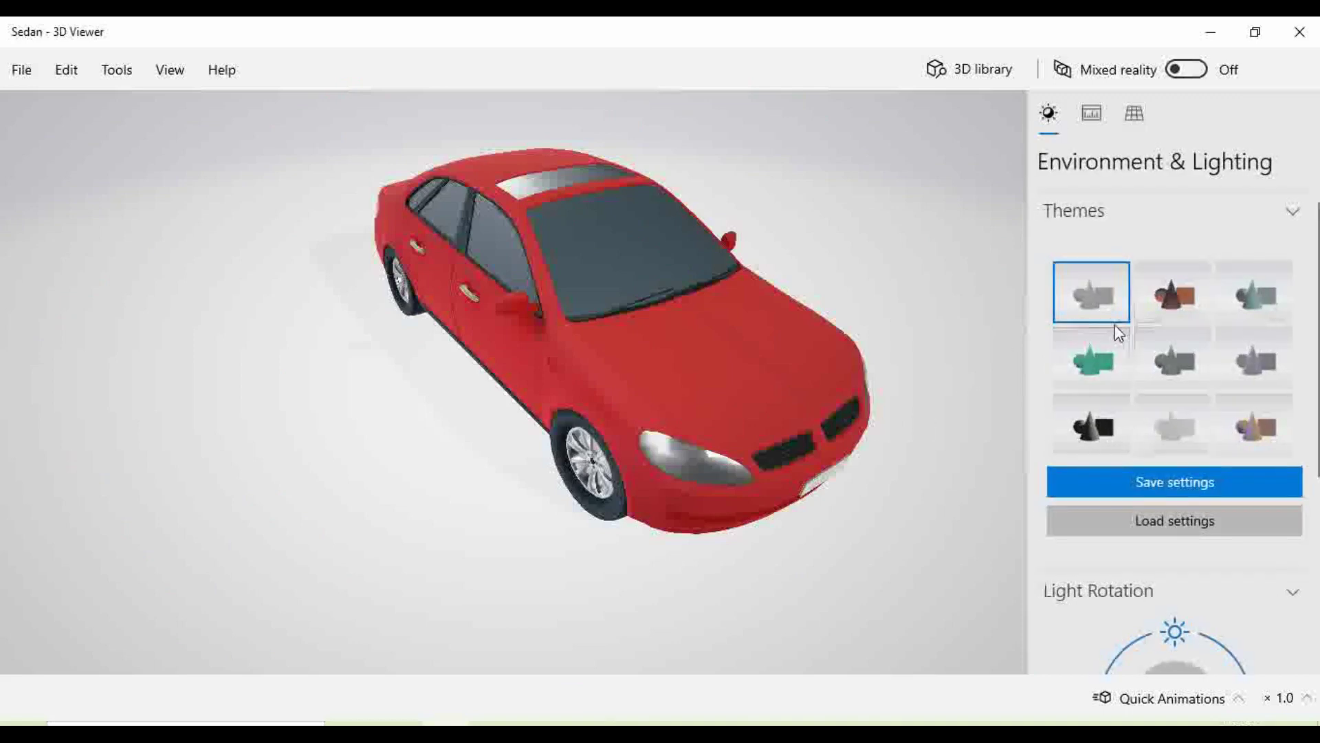
click(1149, 313)
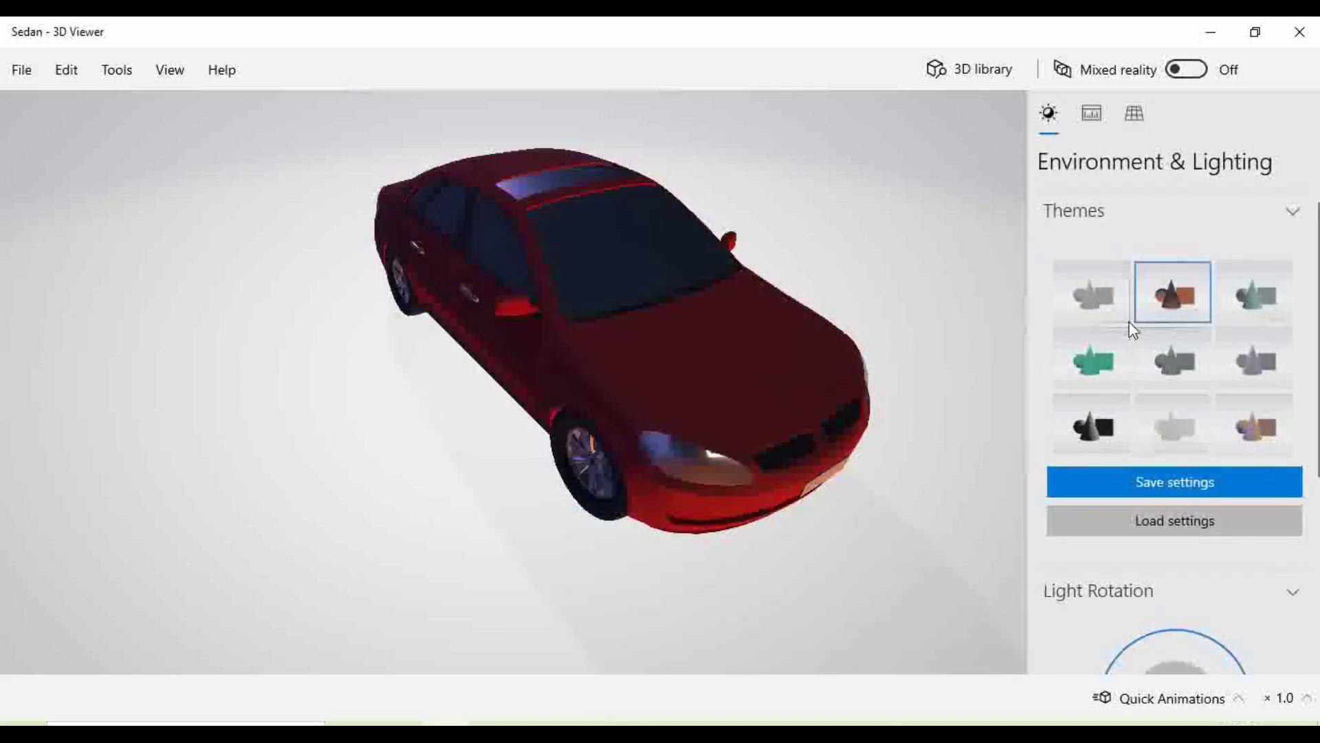
click(1243, 293)
click(1092, 359)
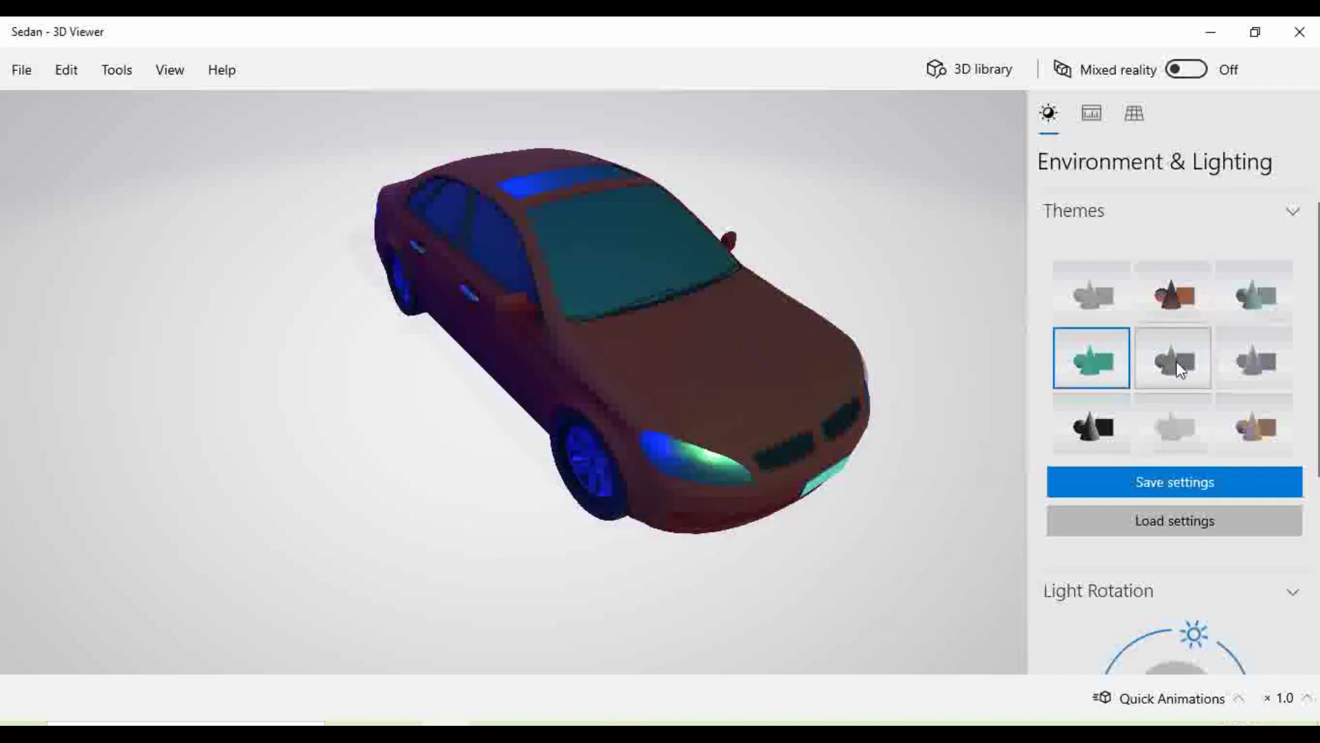
click(1172, 358)
click(1167, 690)
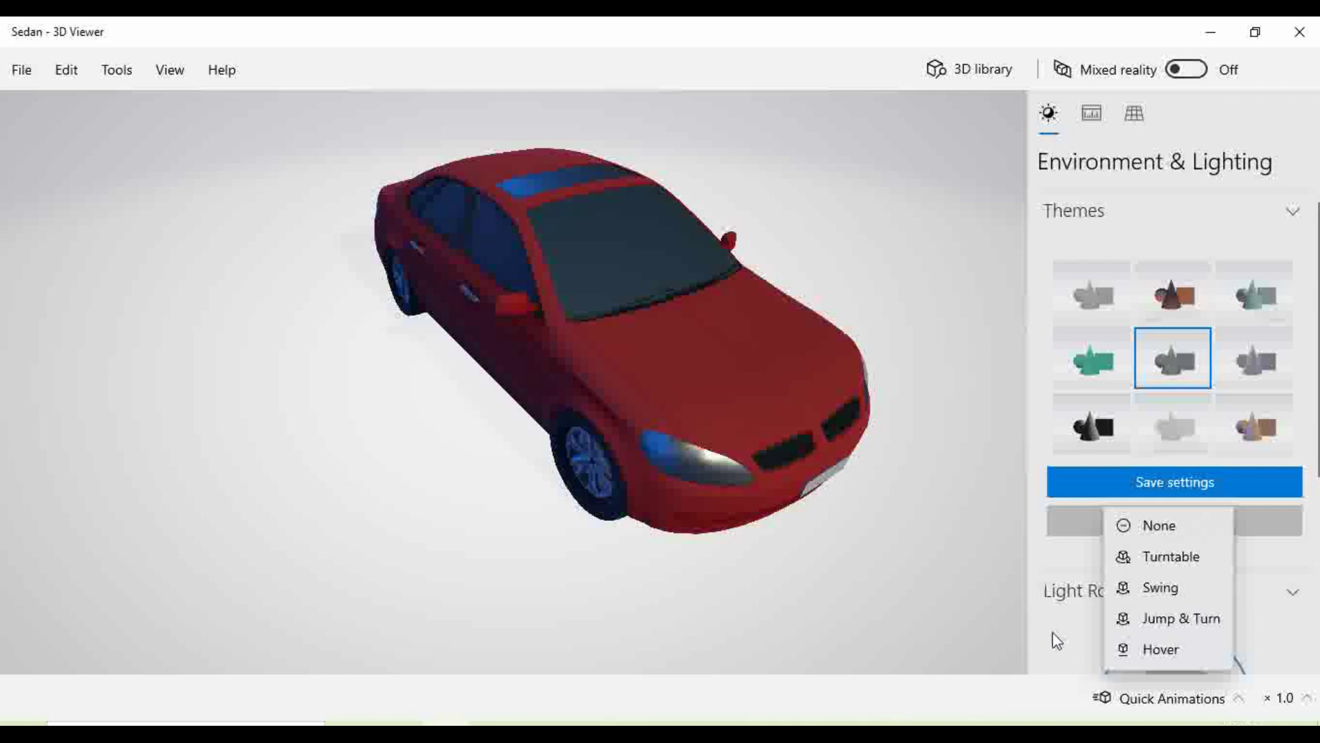
Step: Run the sedan's Turntable and Jump & Turn quick animations, then set it to None
click(1149, 559)
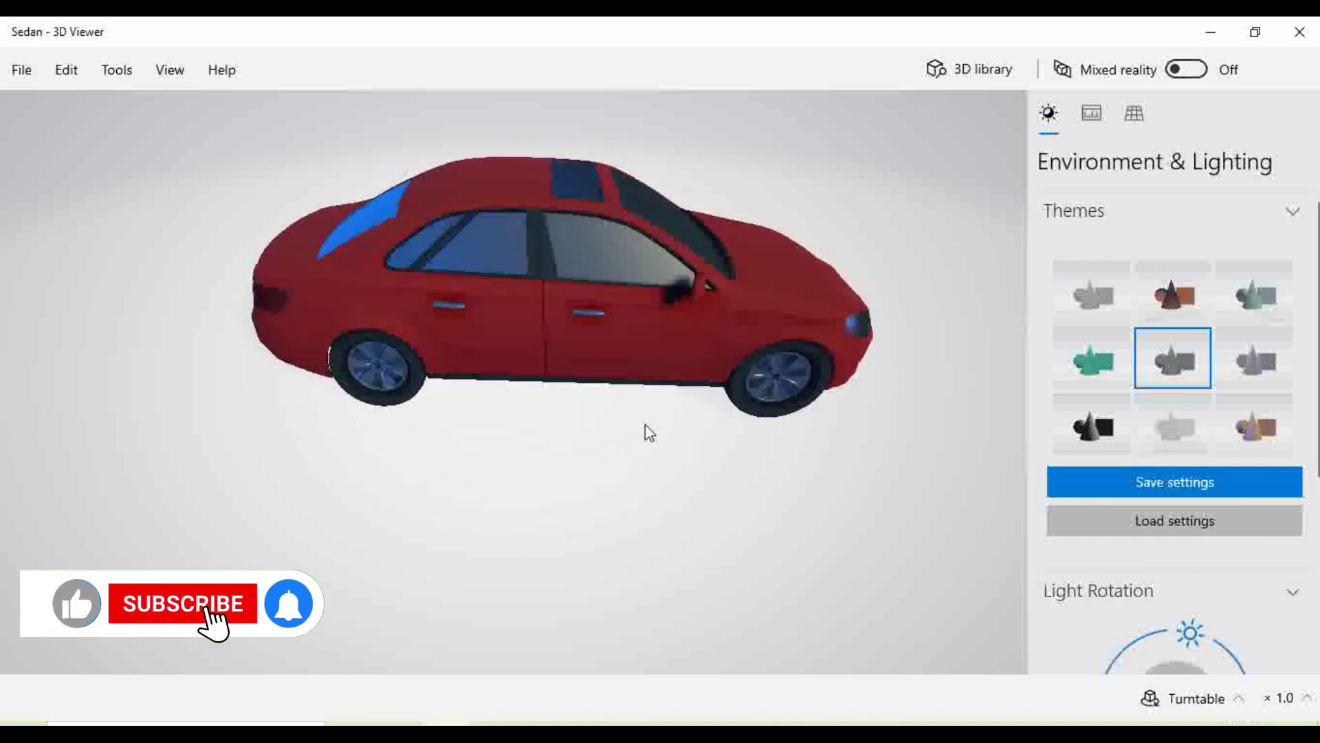
click(1186, 698)
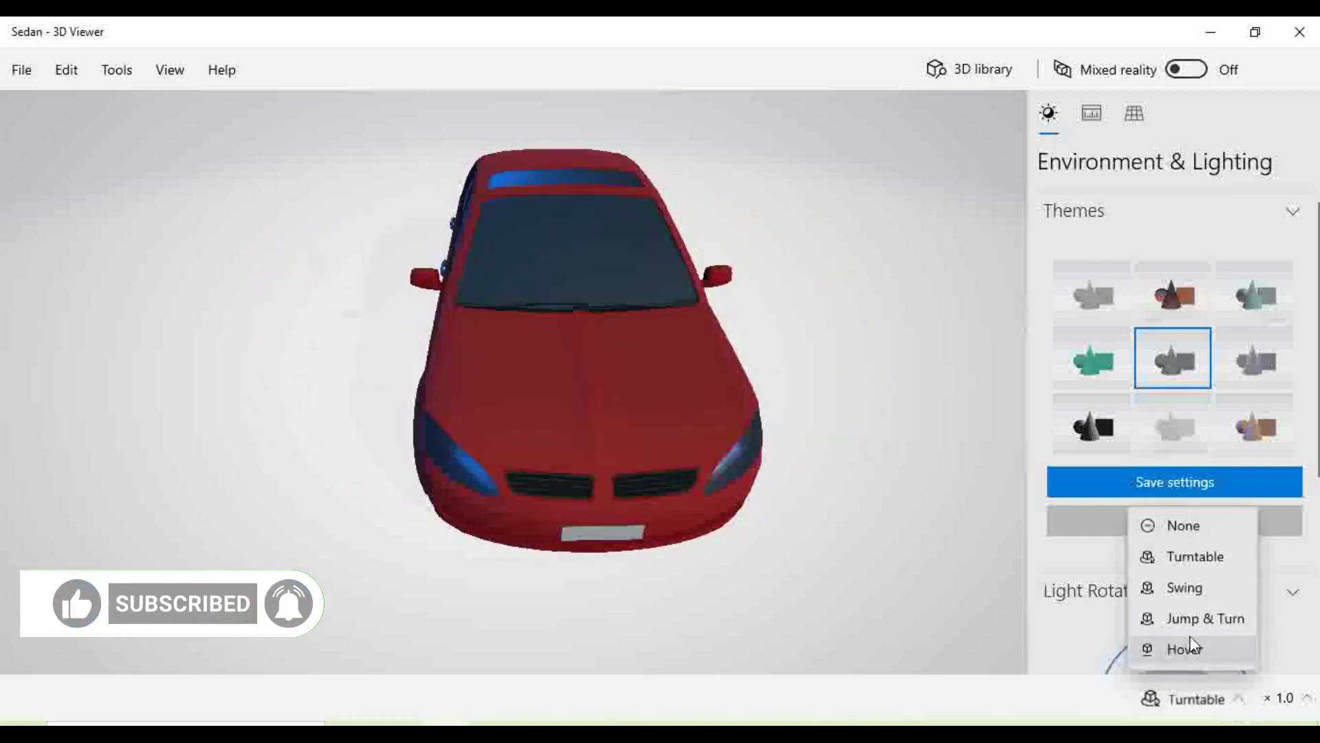
click(1193, 618)
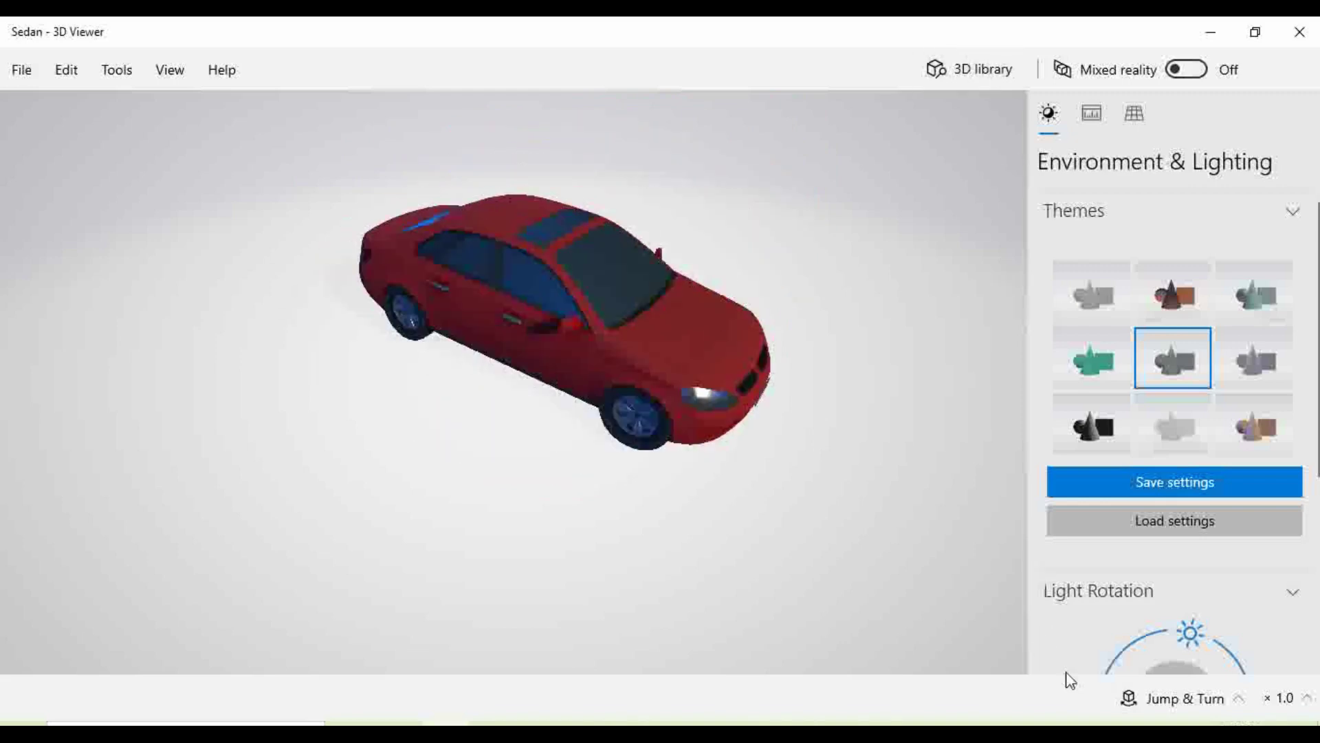
click(1157, 705)
click(1191, 526)
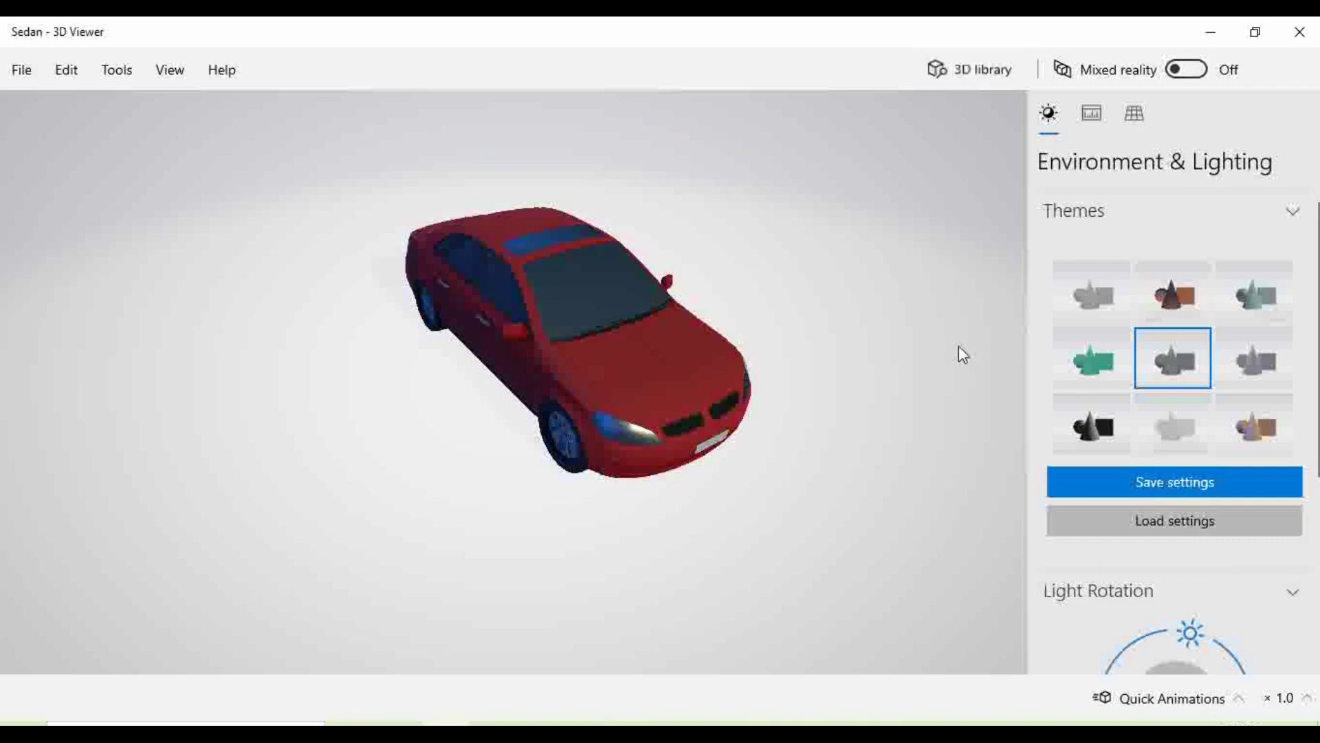
key(ctrl+l)
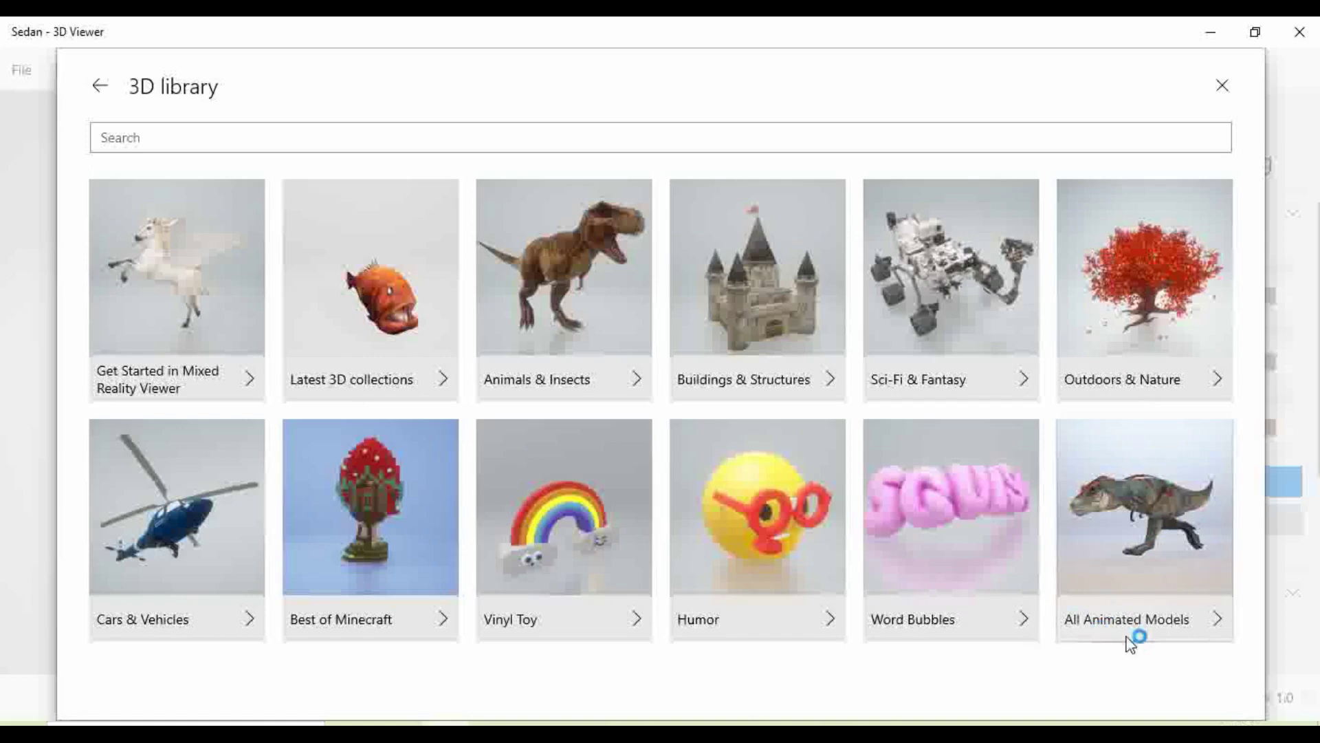
Step: Browse All Animated Models and open the Swimming shark
click(1170, 551)
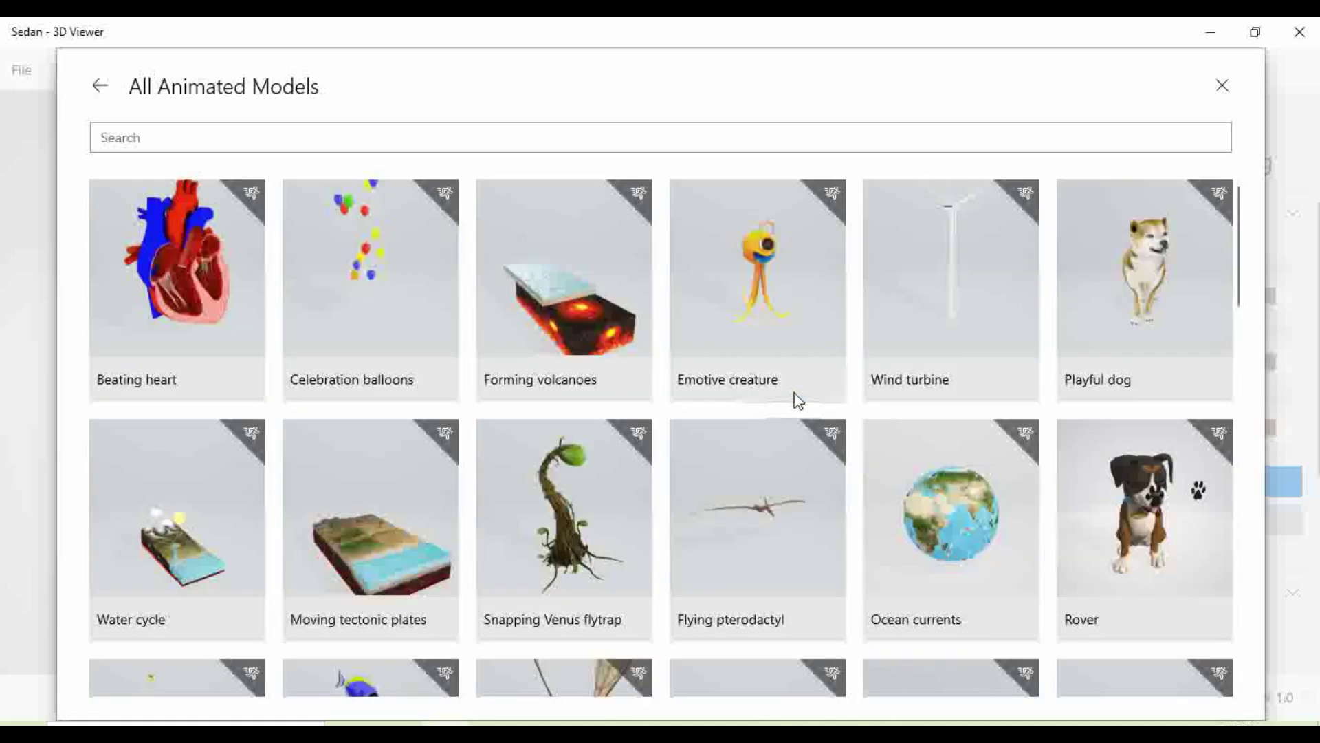
scroll(798, 400, down, 6)
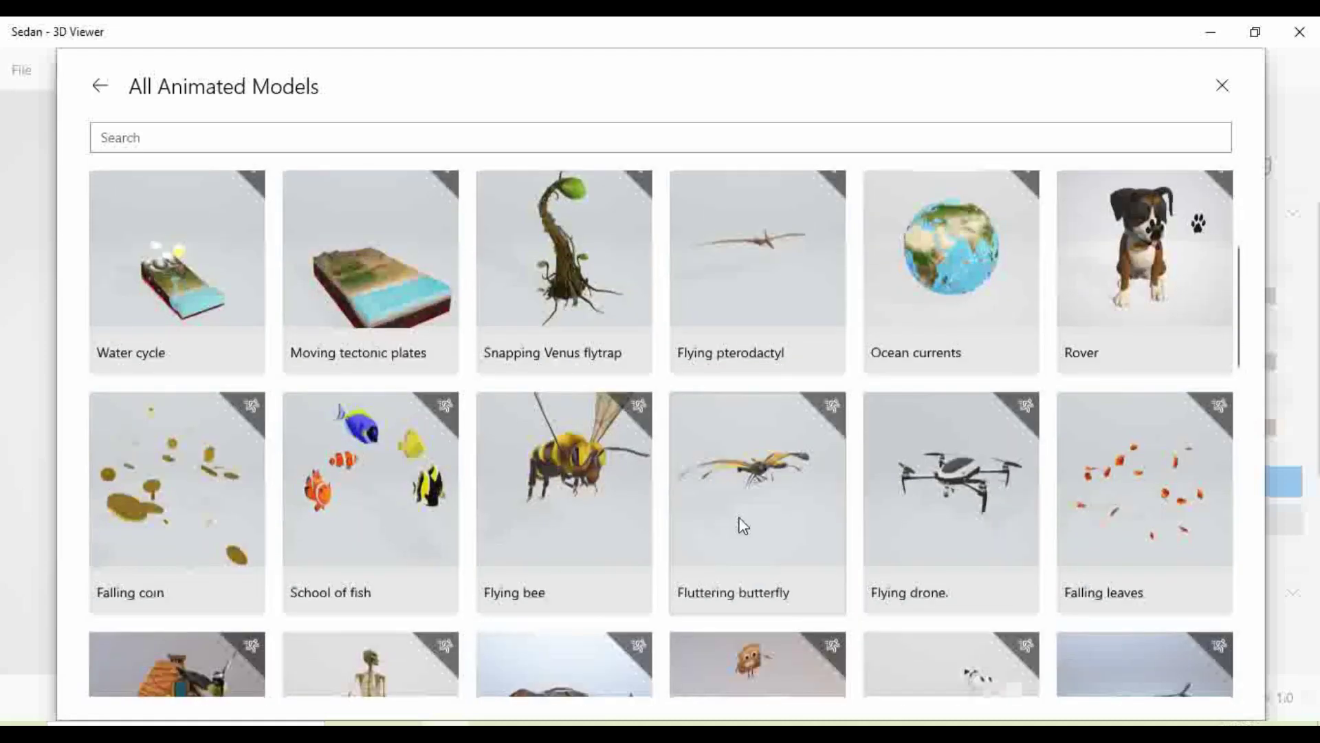
scroll(740, 521, down, 3)
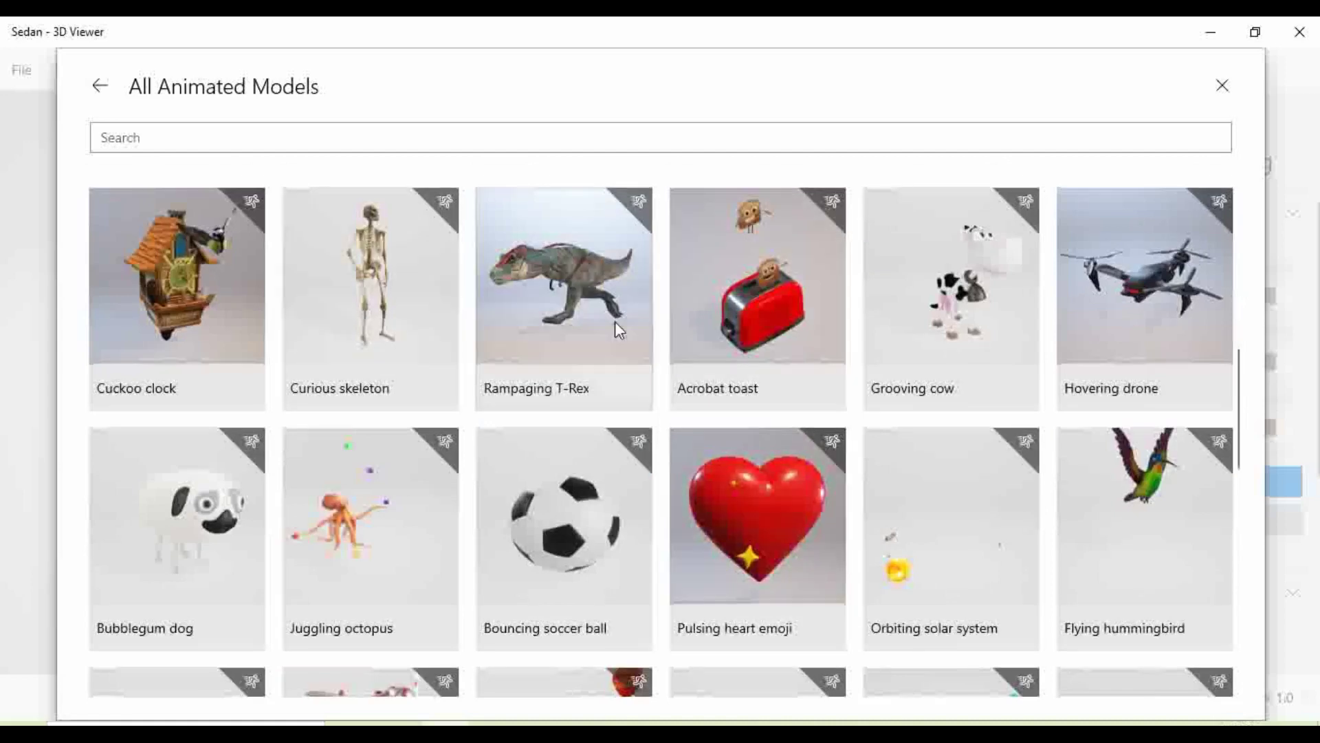
scroll(600, 317, down, 6)
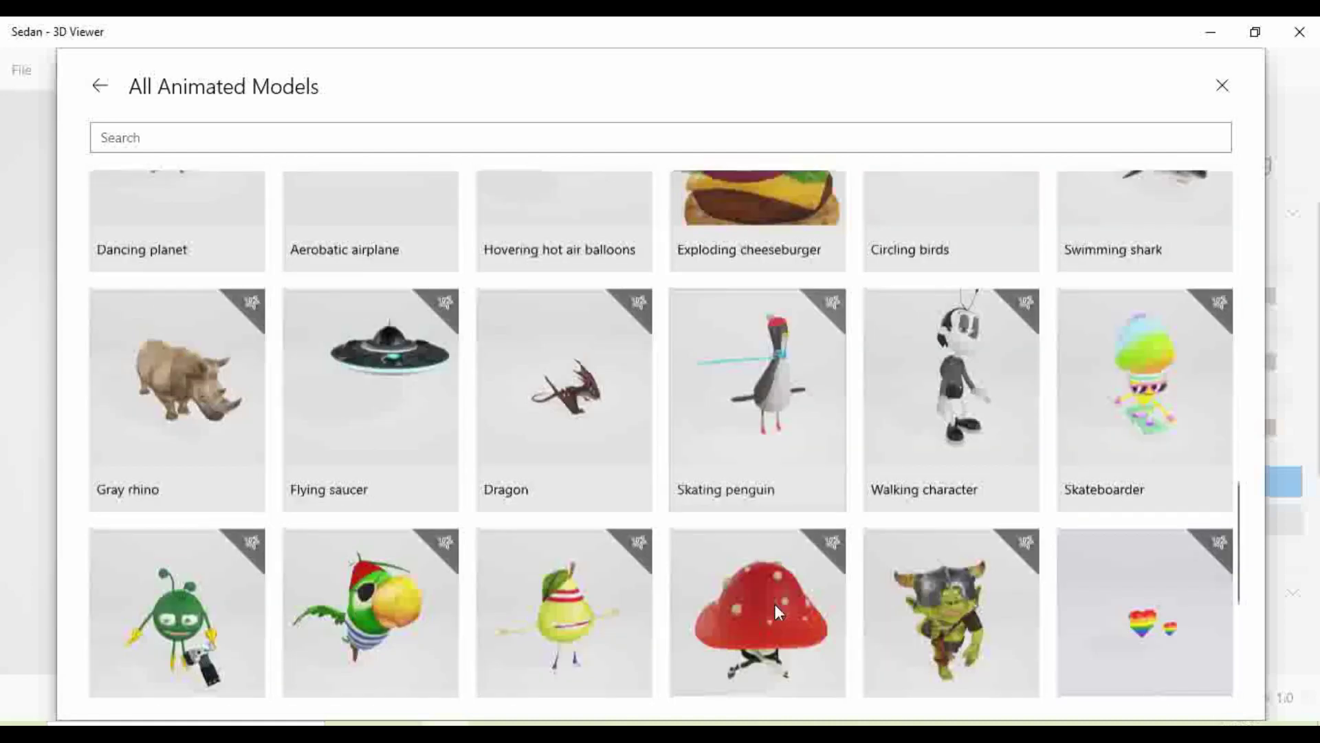
scroll(972, 463, up, 2)
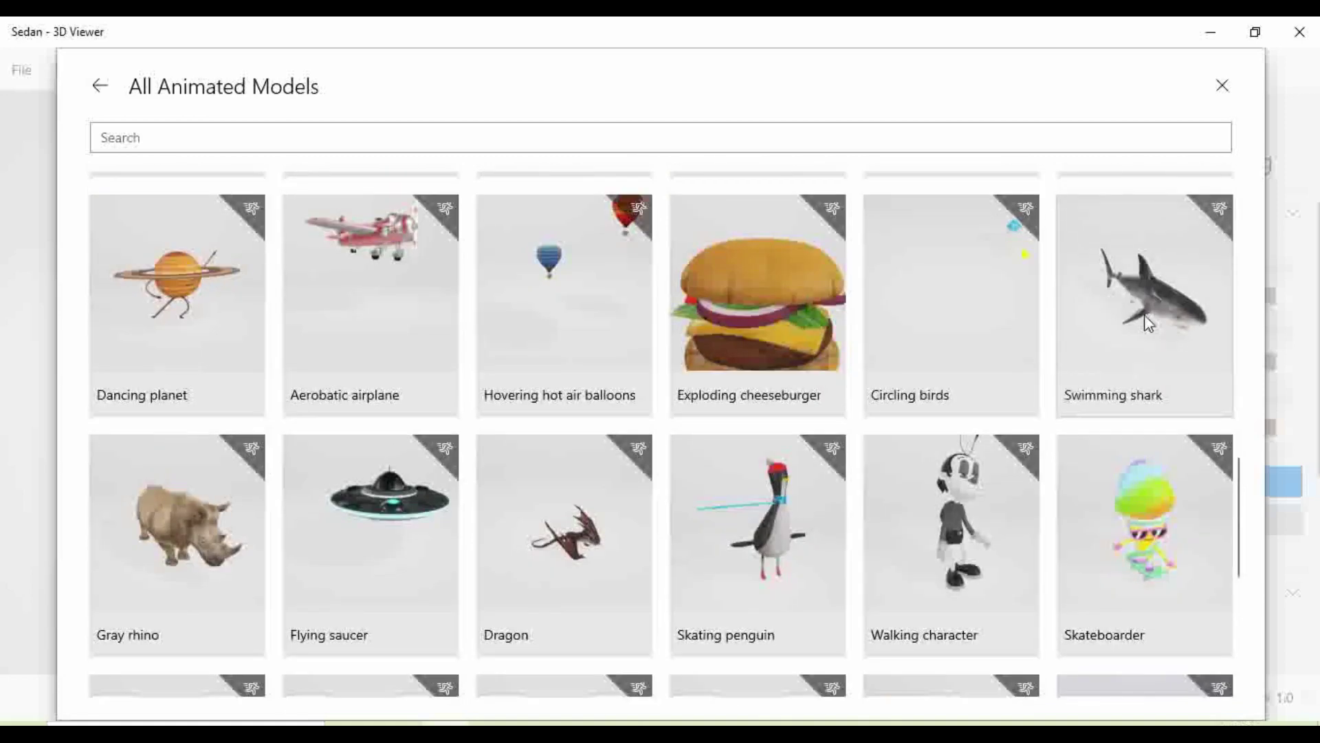
key(Escape)
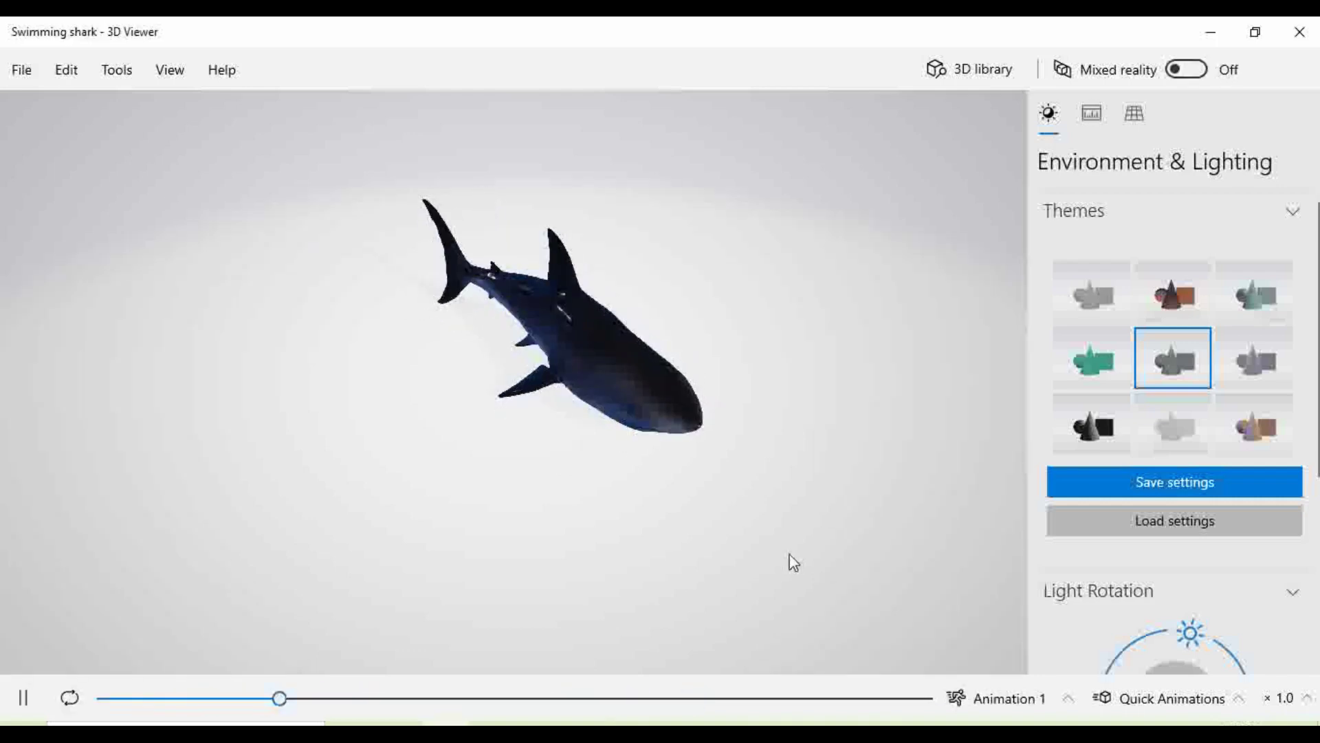
Step: Switch the shark's animation to Animation 2, then Animation 3
click(1021, 697)
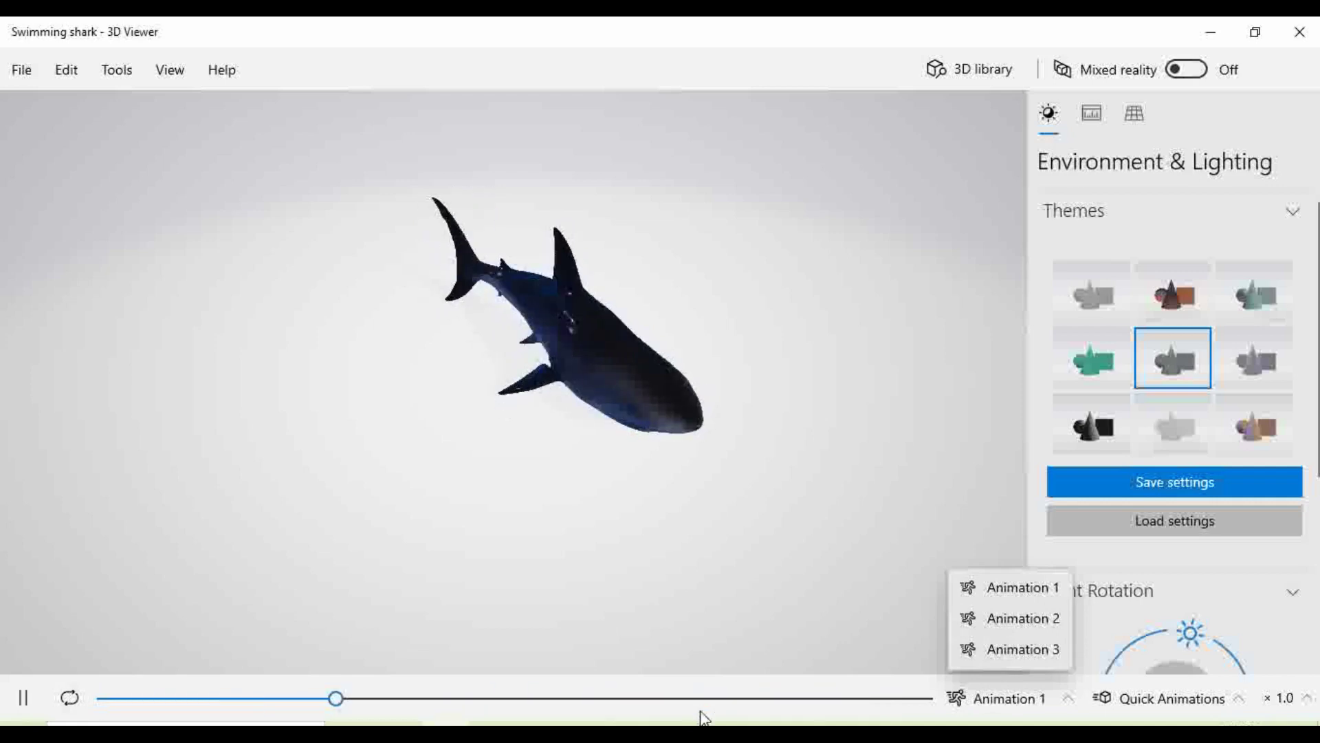
click(790, 495)
click(997, 698)
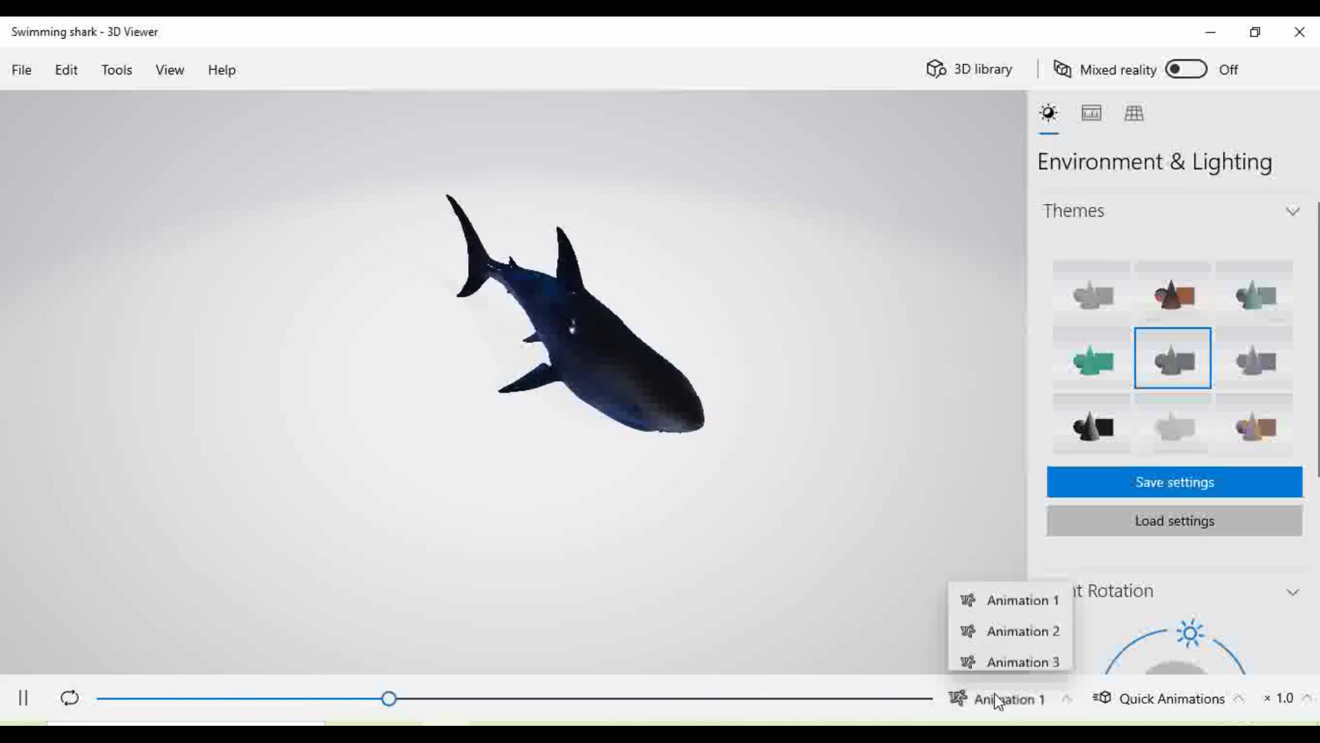
click(1014, 630)
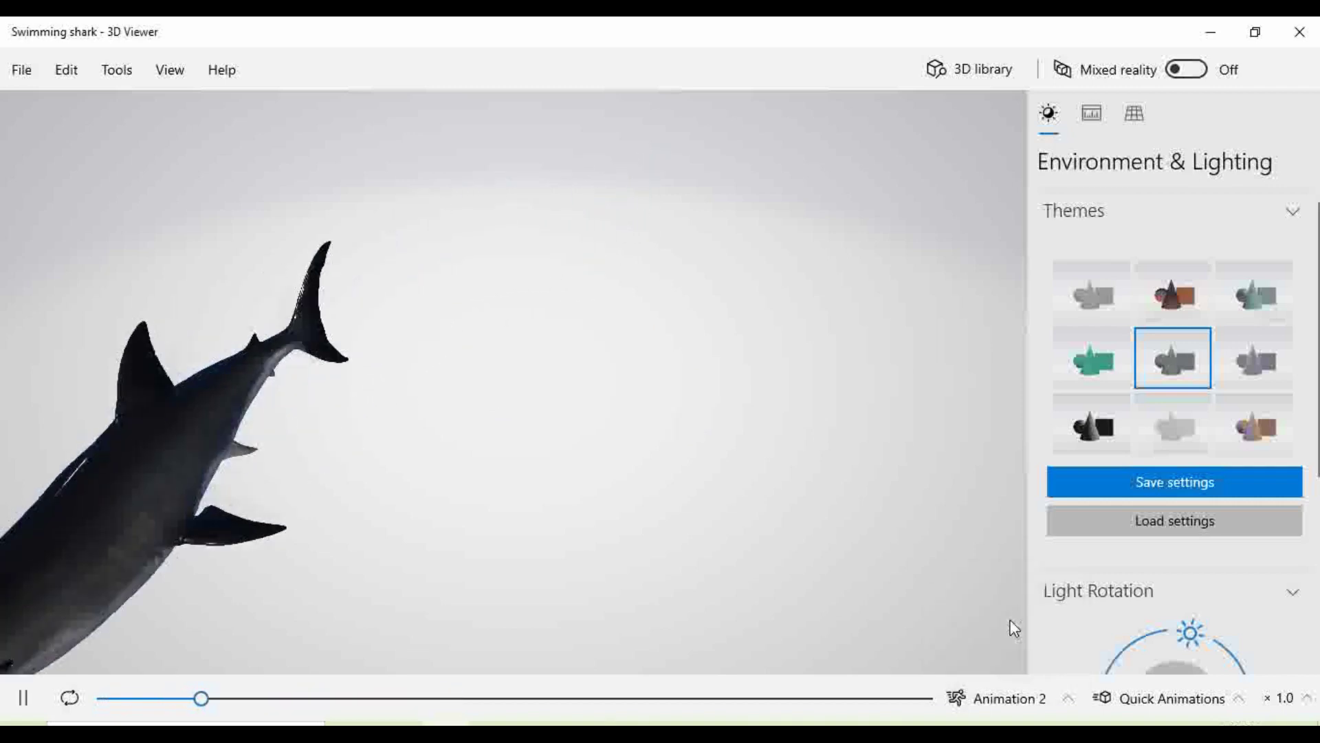
click(1028, 698)
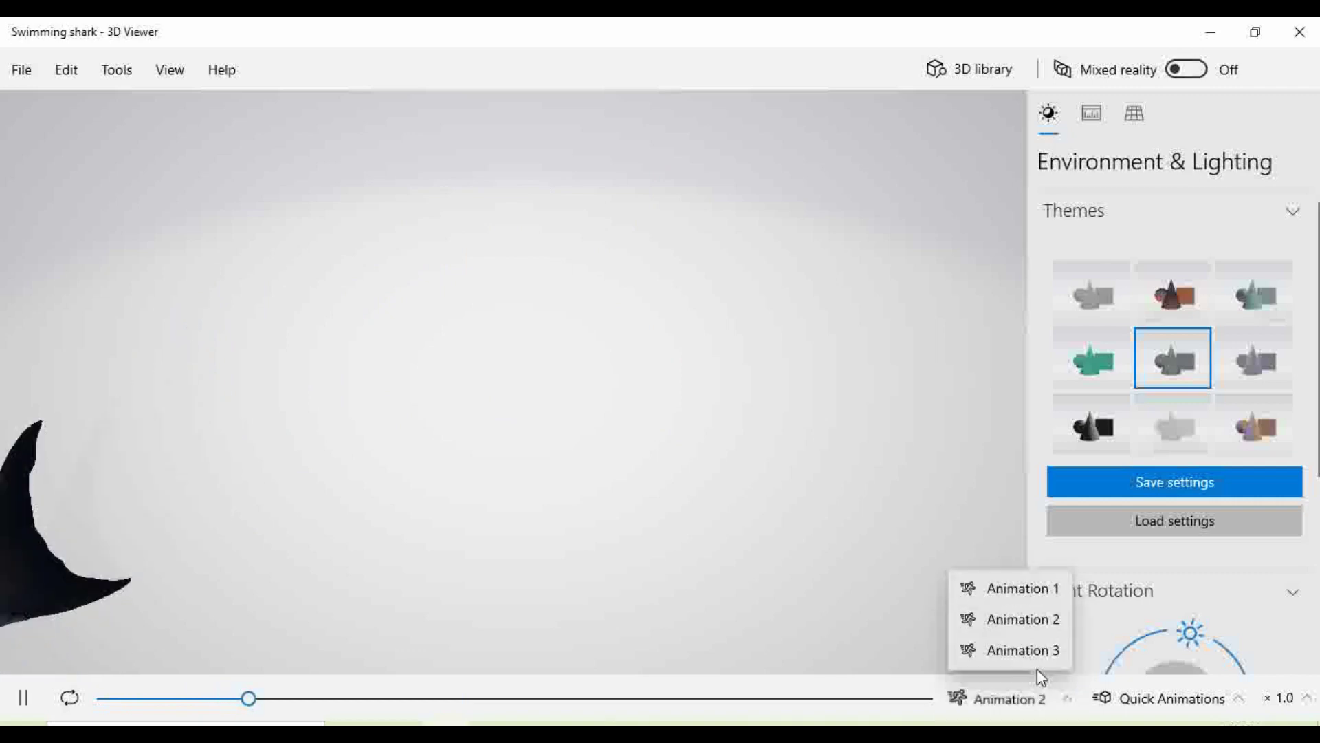
click(1031, 650)
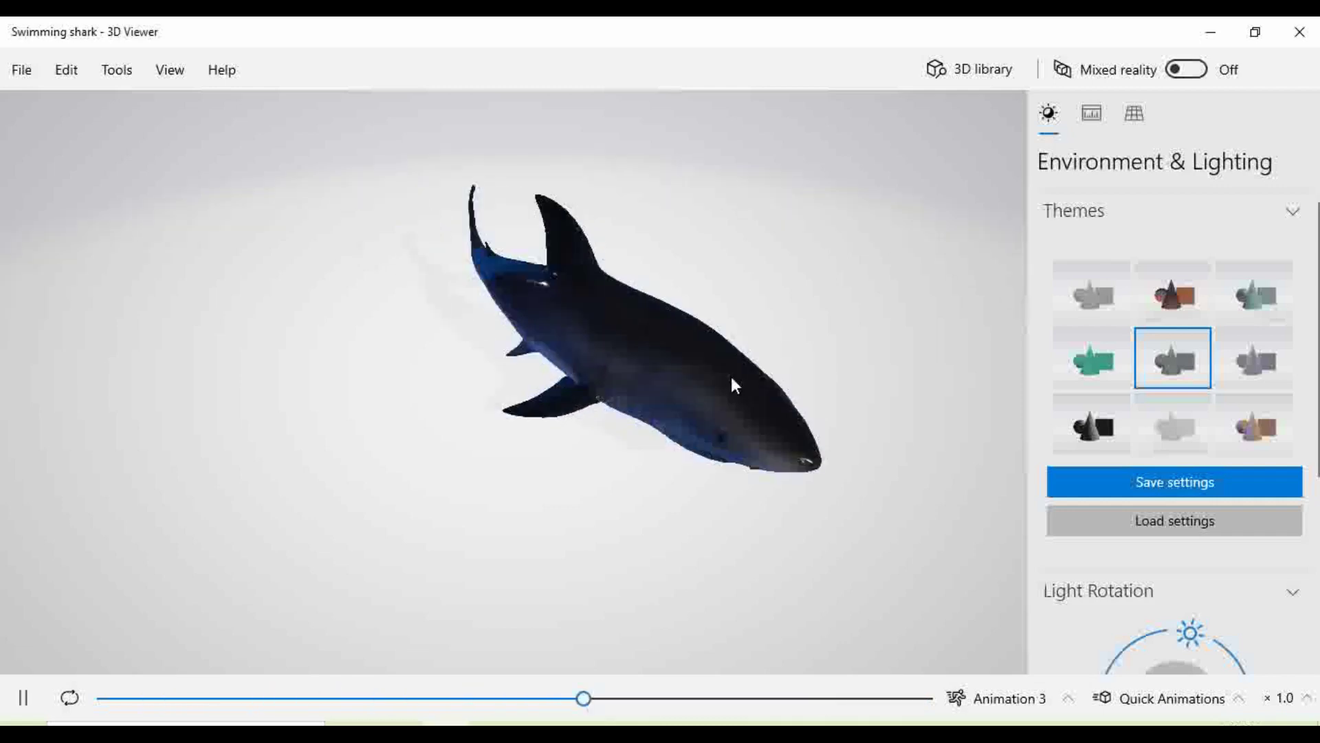
Step: Try the teal lighting theme, return to a grey theme, and show Stats & Shading
click(1091, 361)
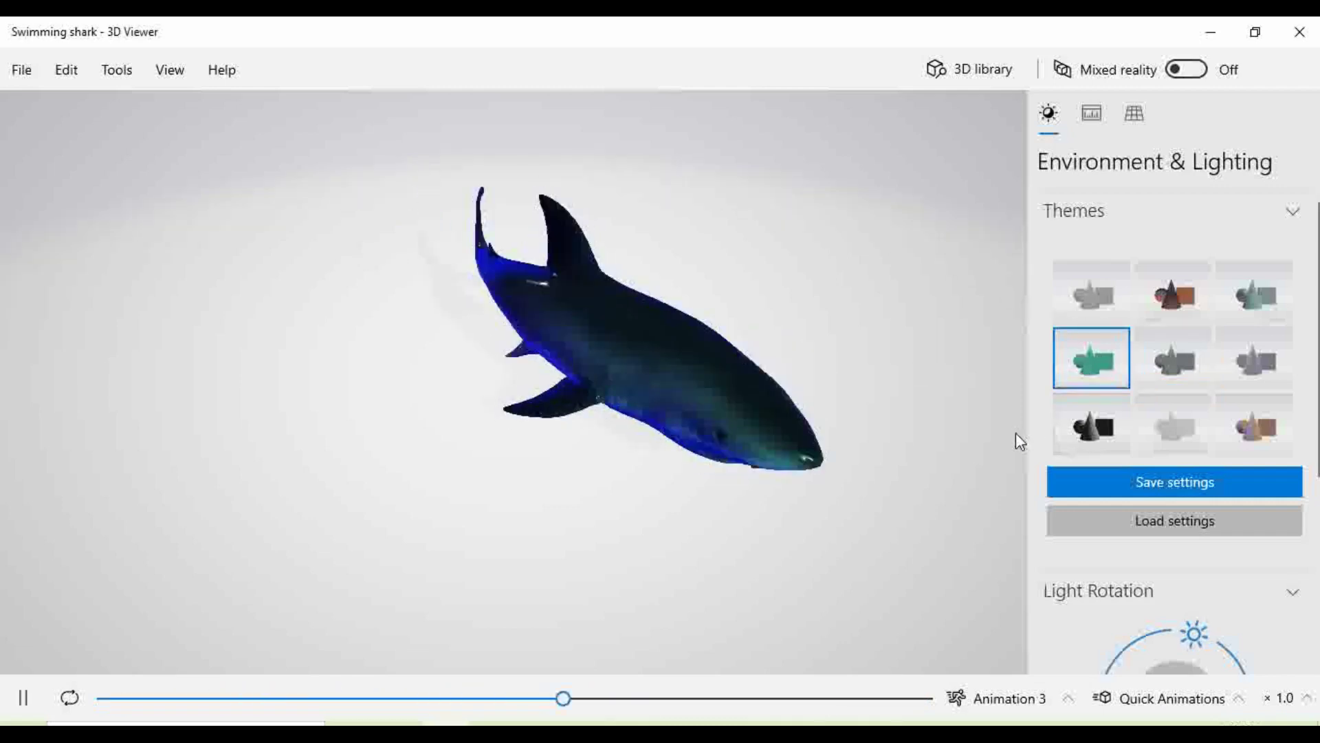
click(1092, 290)
click(1099, 121)
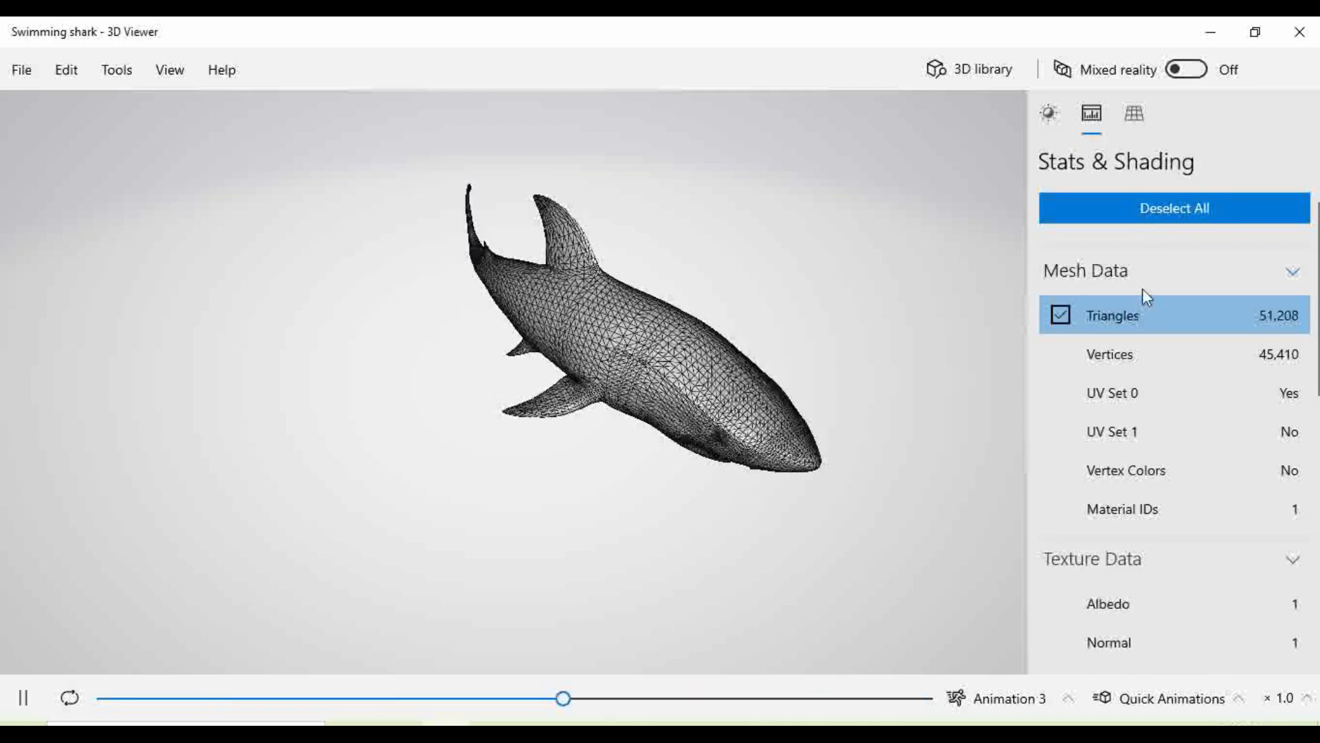
Step: Cycle the shark's mesh views: wireframe, vertices, UV Set 1, UV Set 0, vertex colours, material IDs
scroll(1103, 536, down, 2)
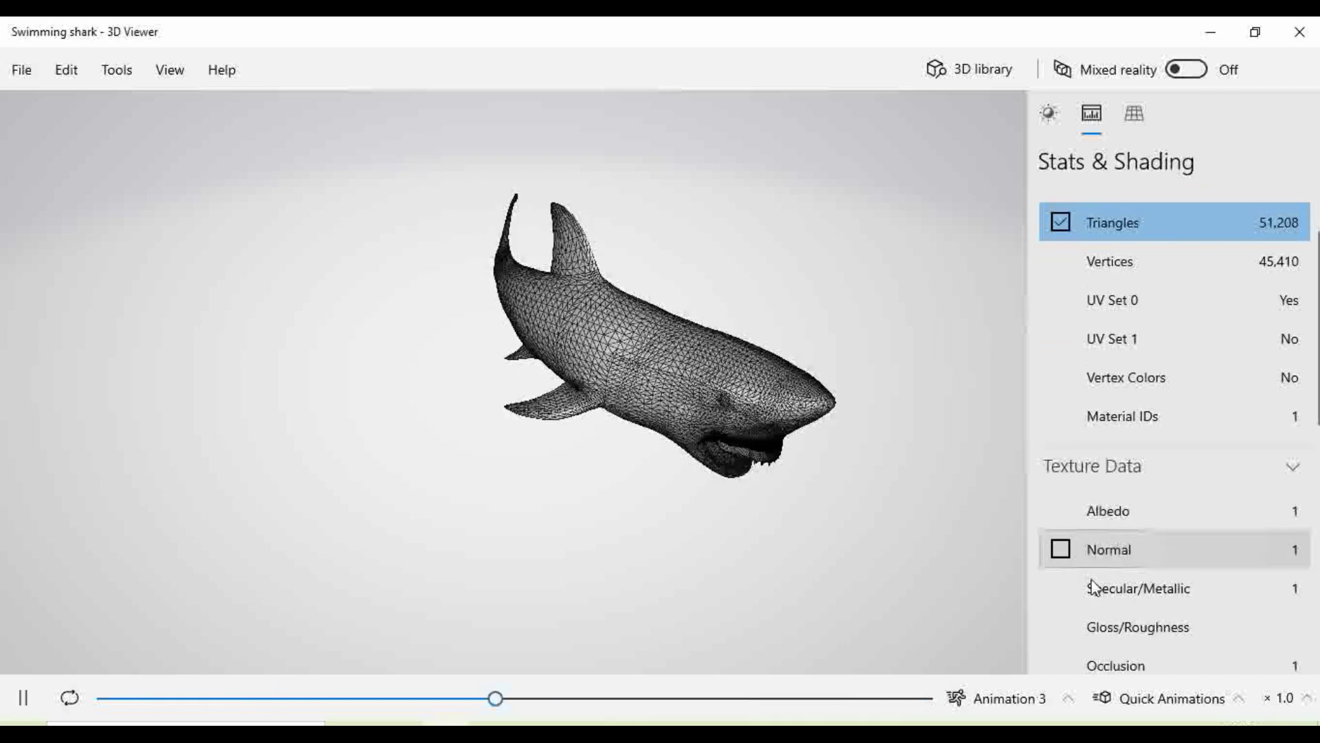
scroll(1106, 590, down, 10)
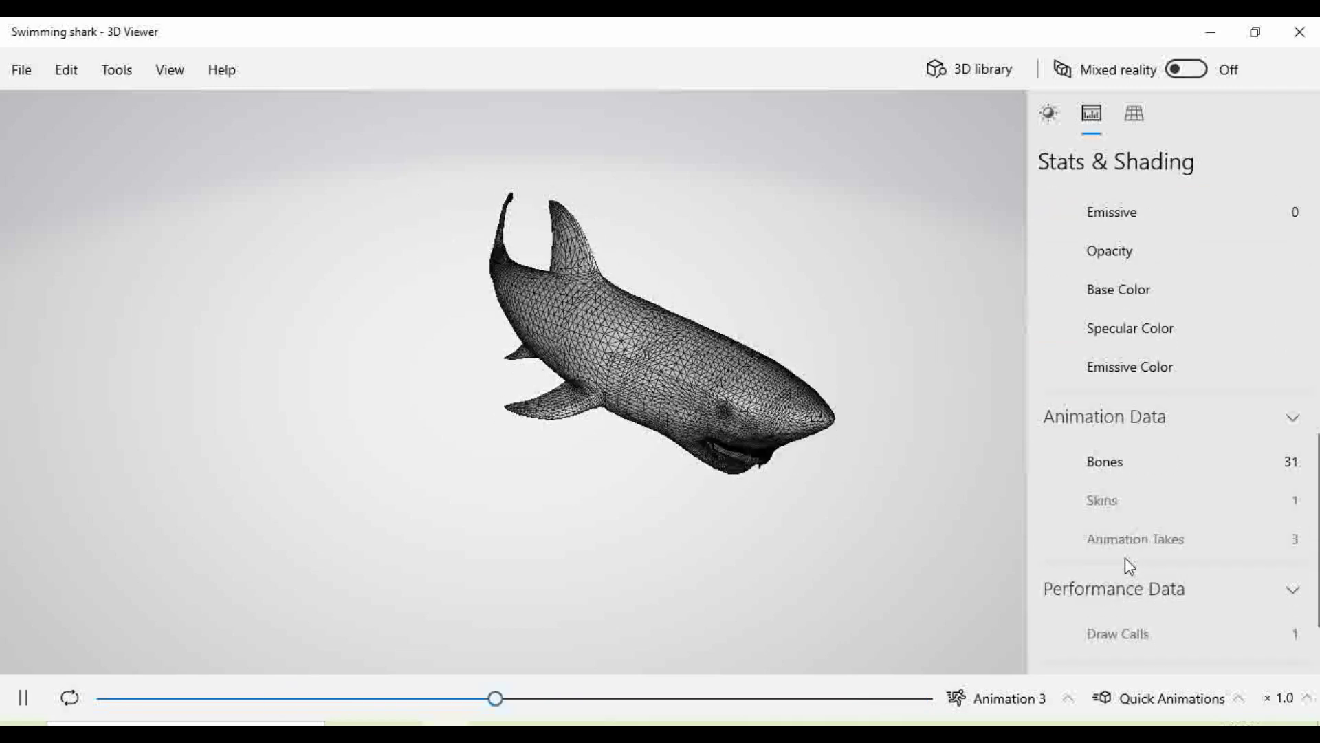
scroll(1125, 557, up, 12)
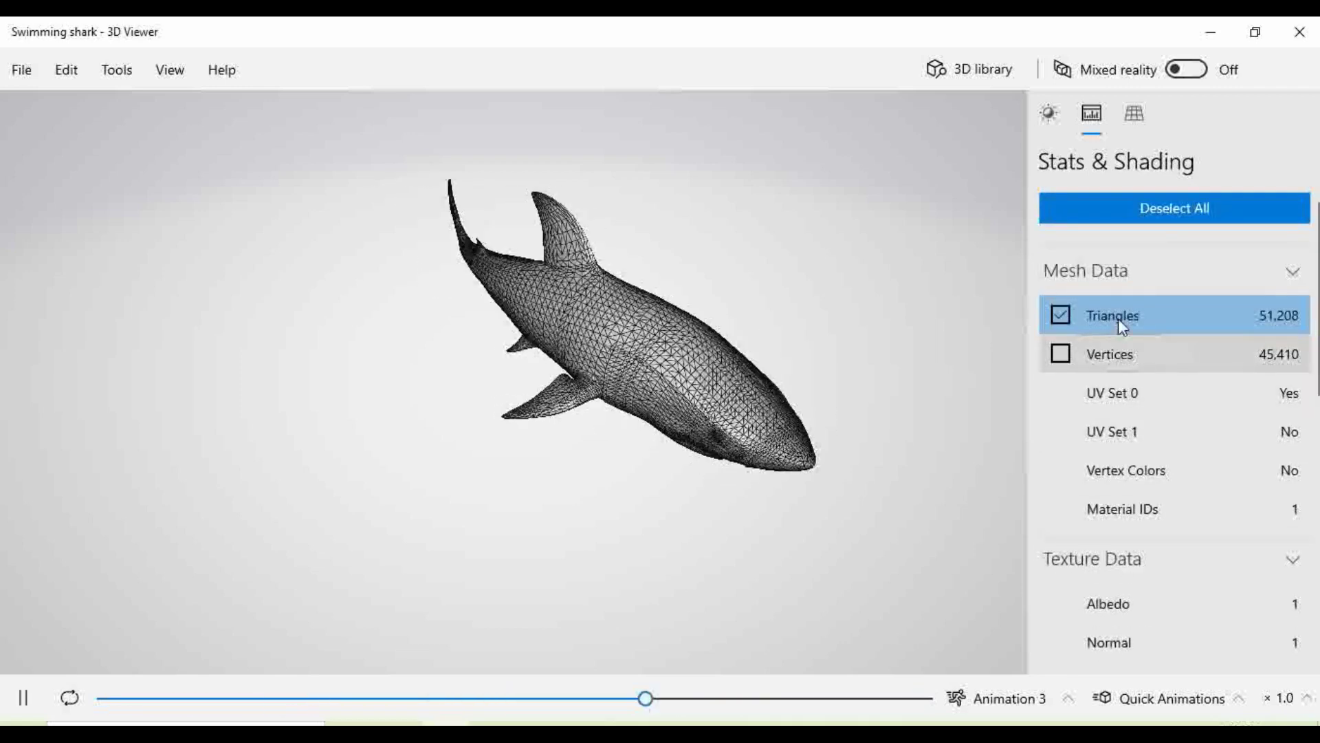
click(1117, 312)
click(1117, 312)
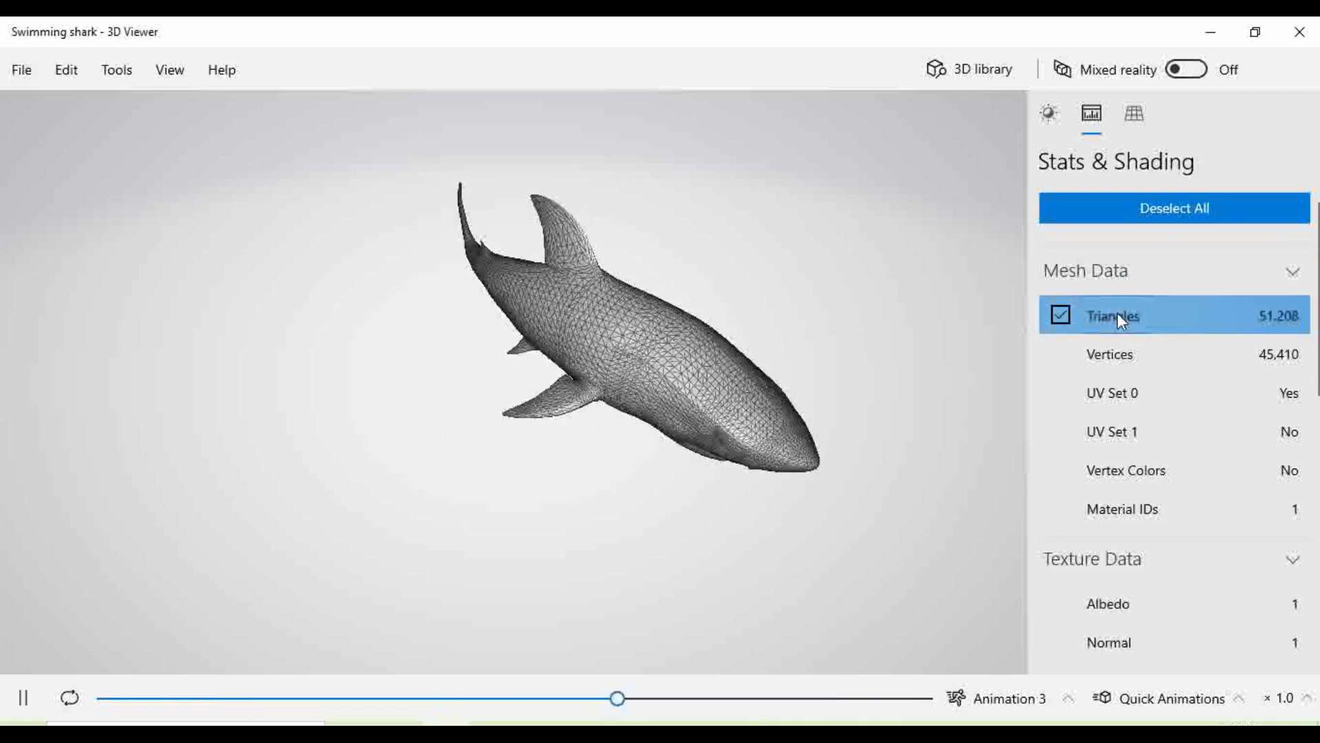
click(1113, 353)
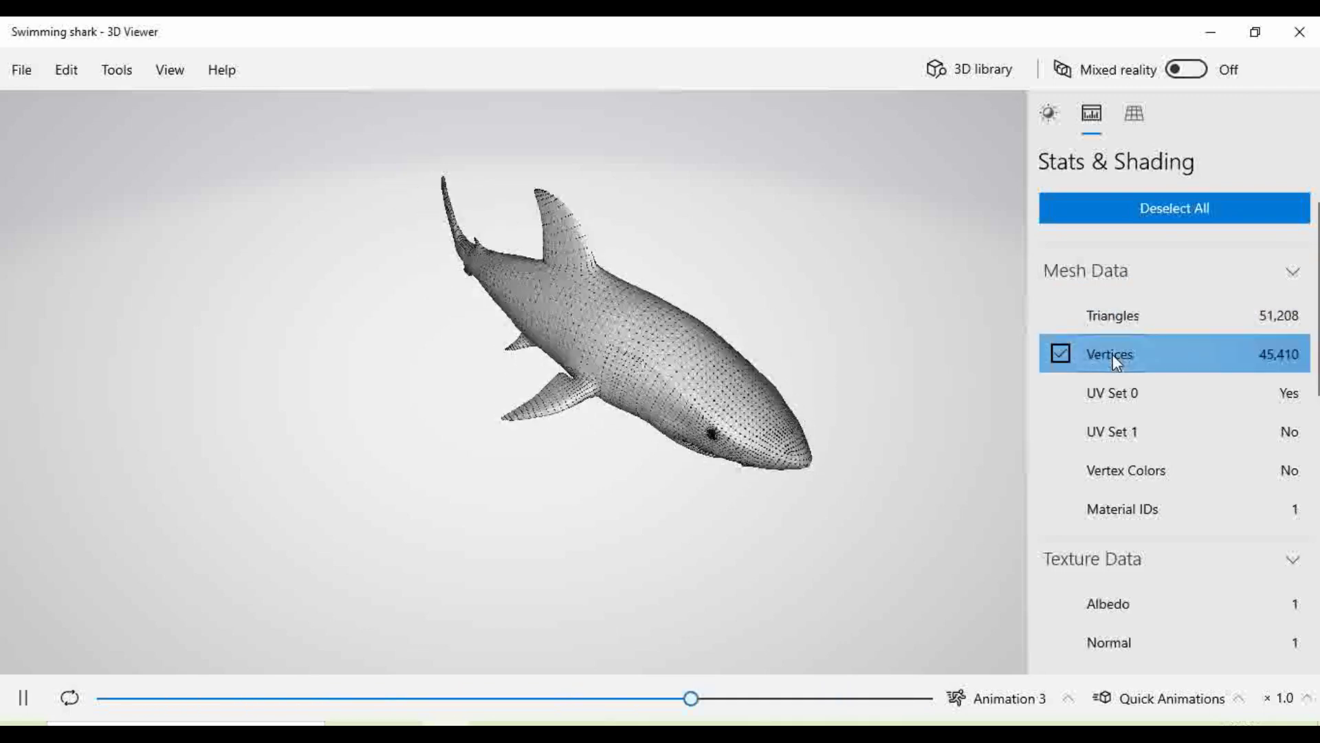
click(1114, 416)
click(1115, 392)
click(1111, 470)
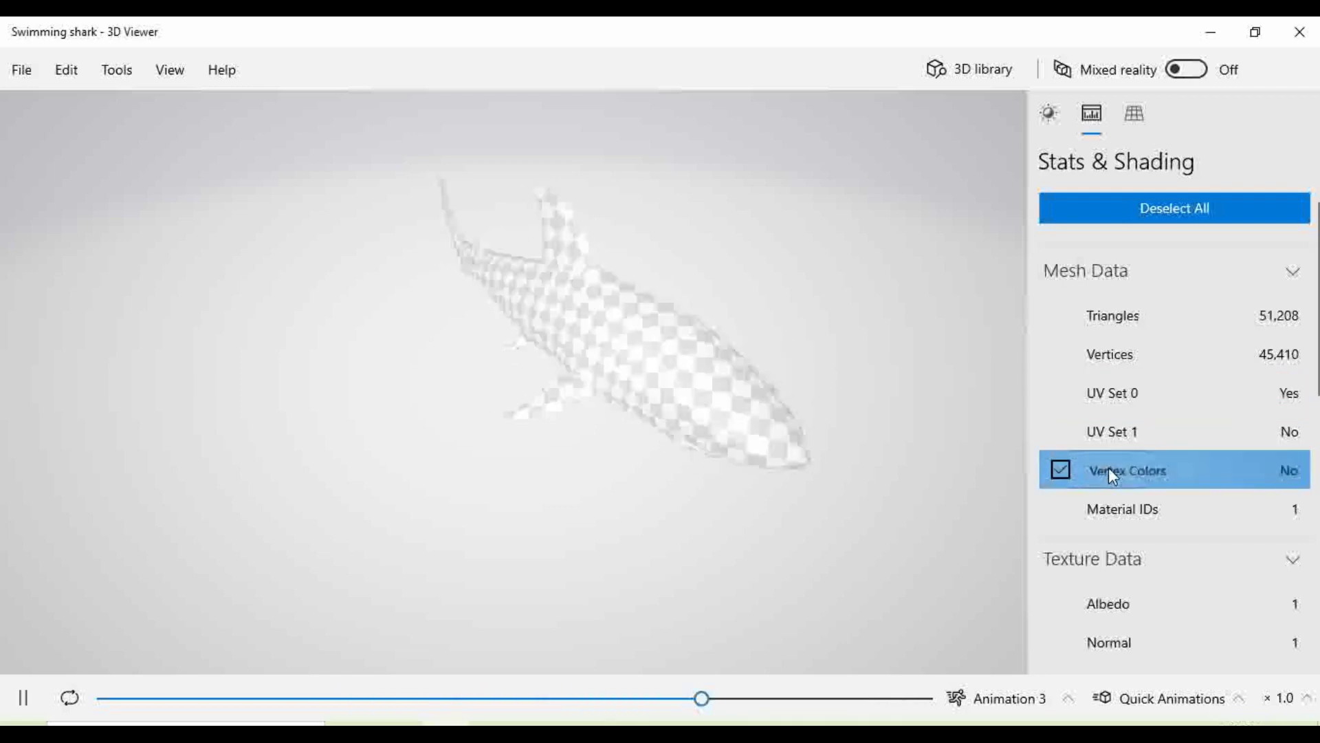
click(1111, 510)
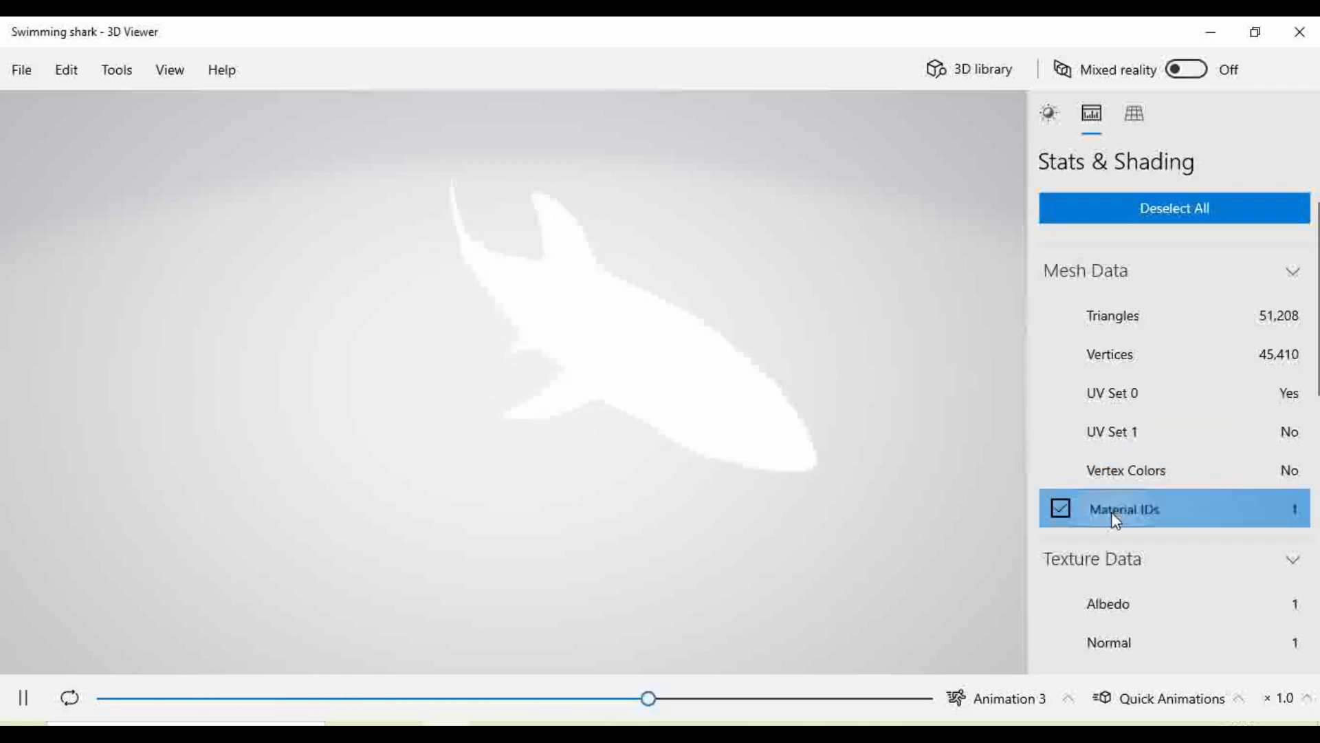
click(1121, 329)
Step: Show the shark's Albedo, then Normal texture data, and orbit to another angle
click(1128, 616)
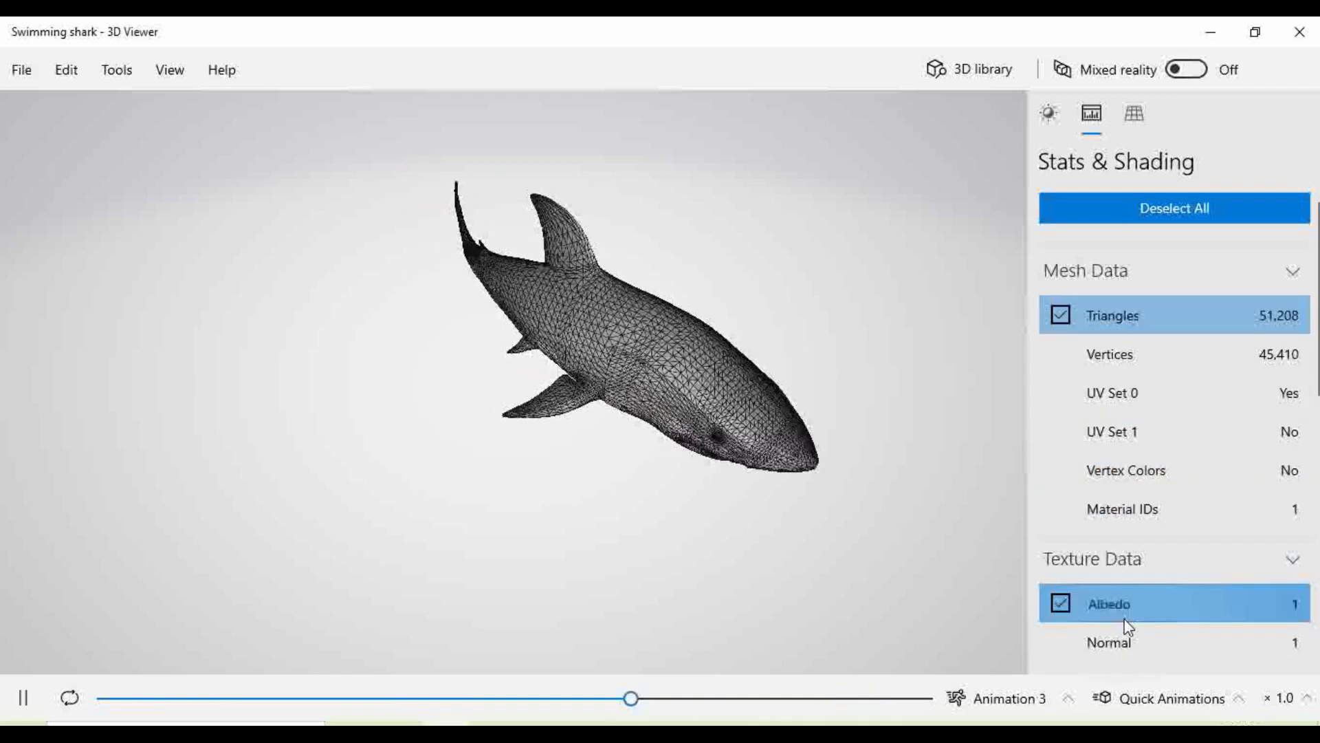
scroll(1149, 588, down, 2)
click(1136, 493)
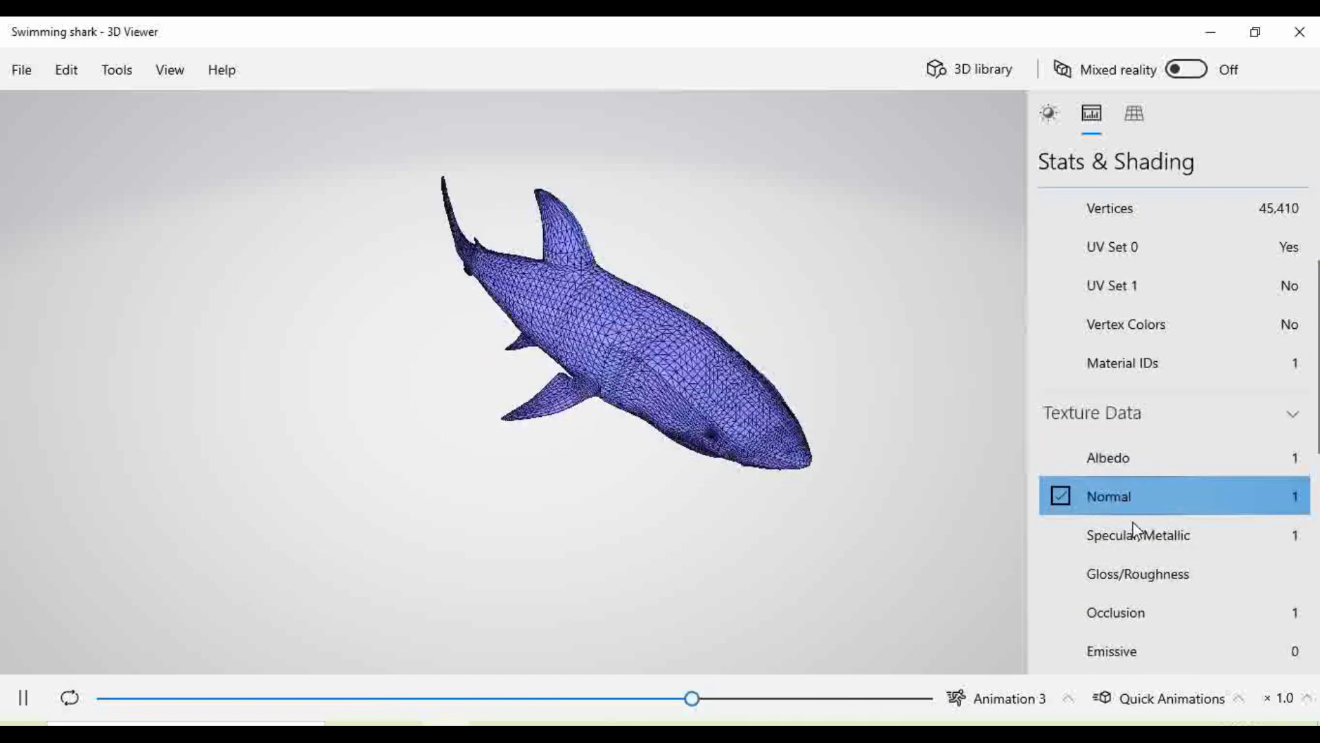
scroll(733, 399, up, 5)
drag(839, 415, 638, 332)
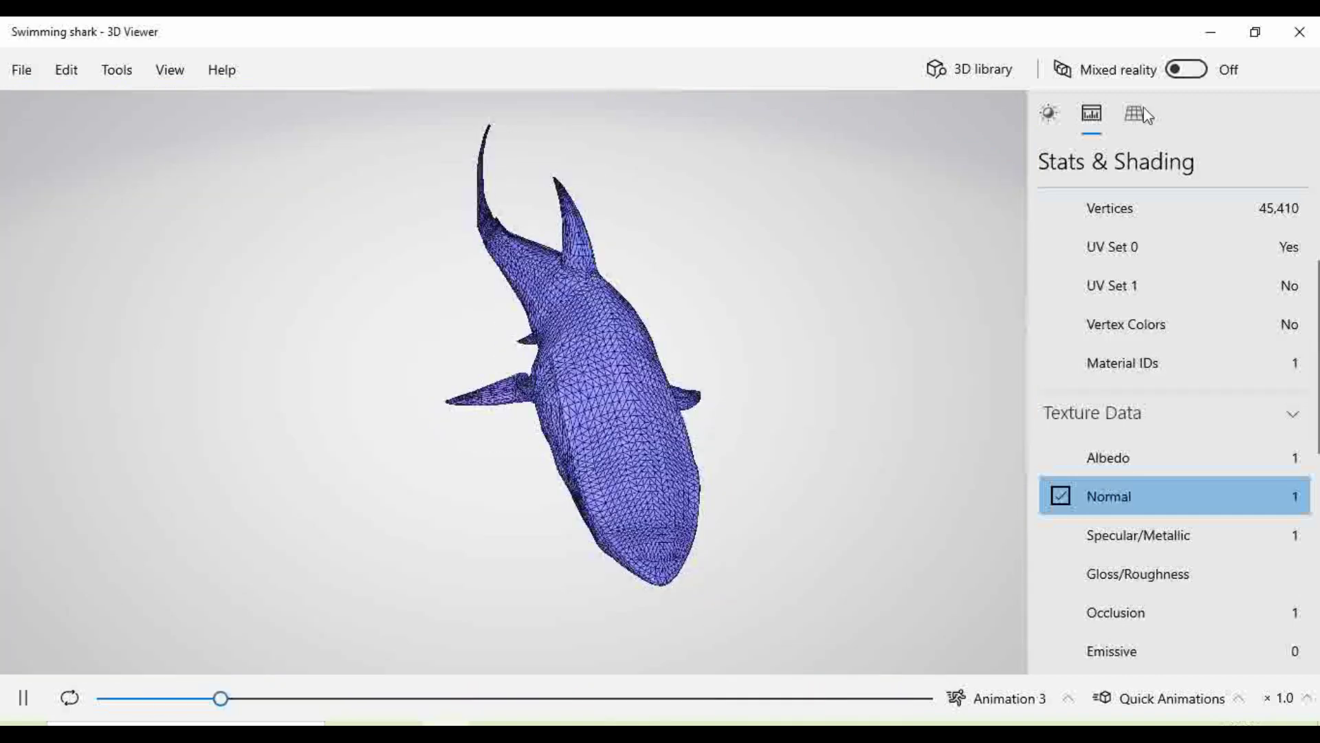
Step: Turn off the Normal texture preview, show the floor grid, and tilt the view level with it
click(1205, 430)
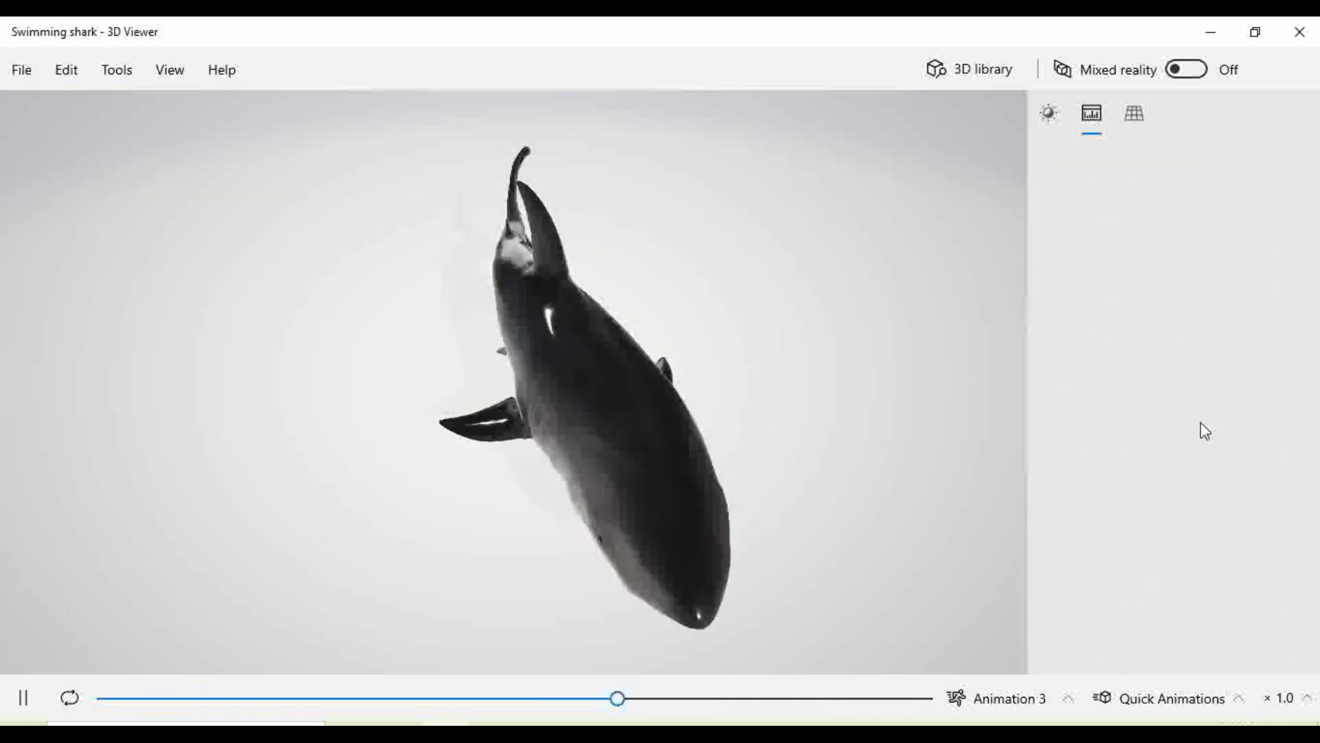
click(1164, 646)
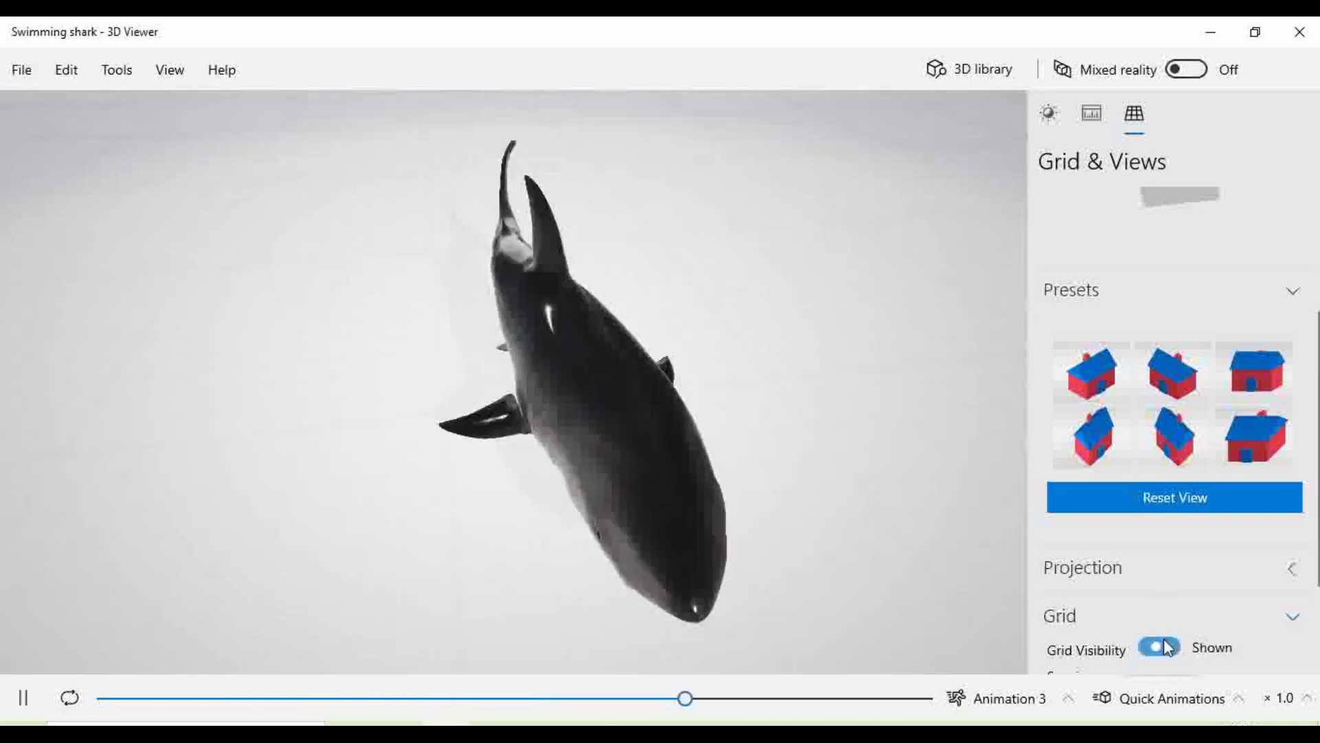
drag(801, 436, 908, 297)
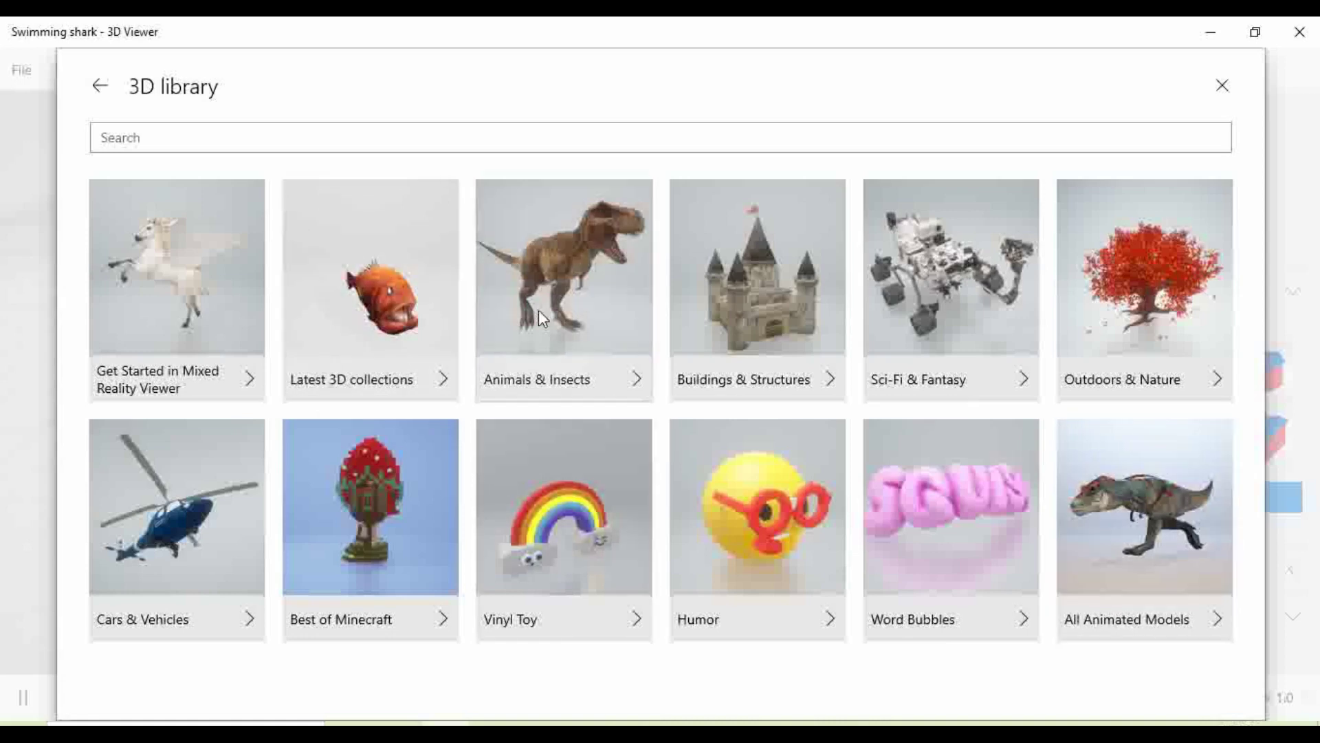
Step: Load the Rotating Jet Engine from All Animated Models in place of the shark
click(1115, 580)
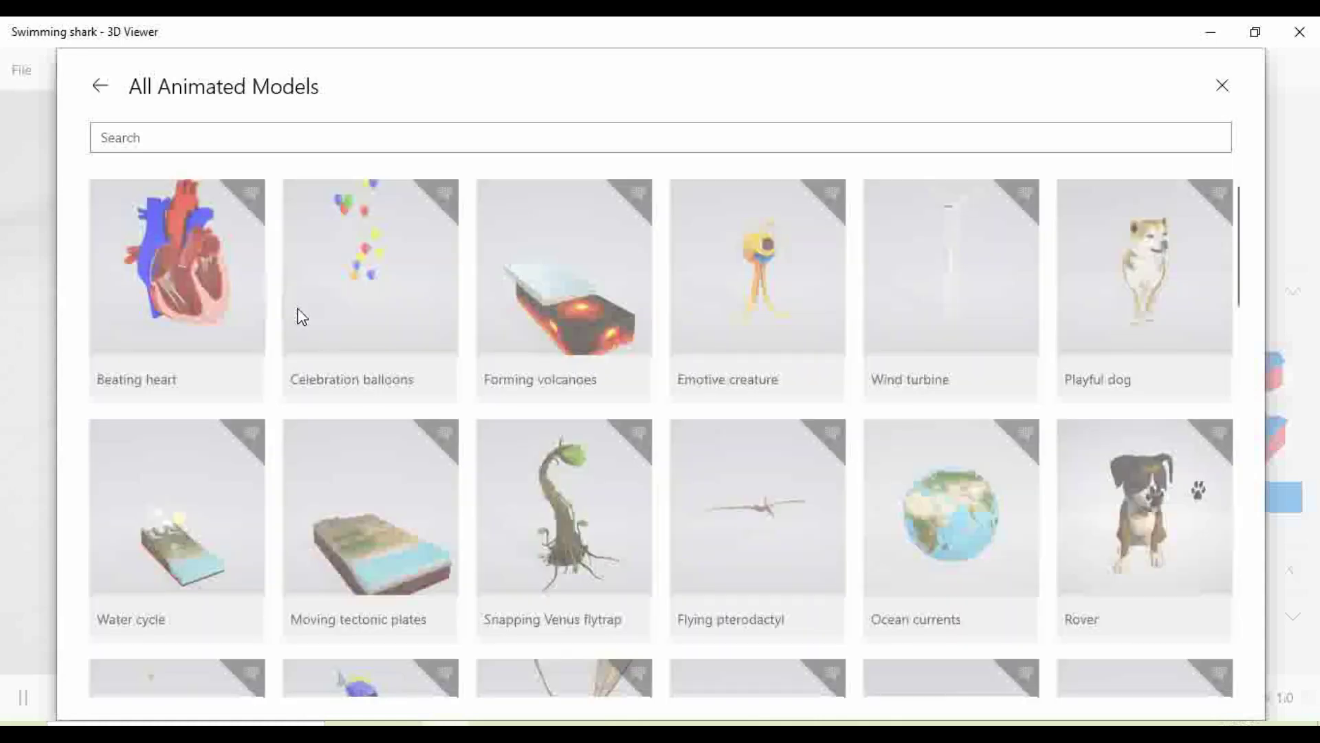
scroll(441, 426, down, 3)
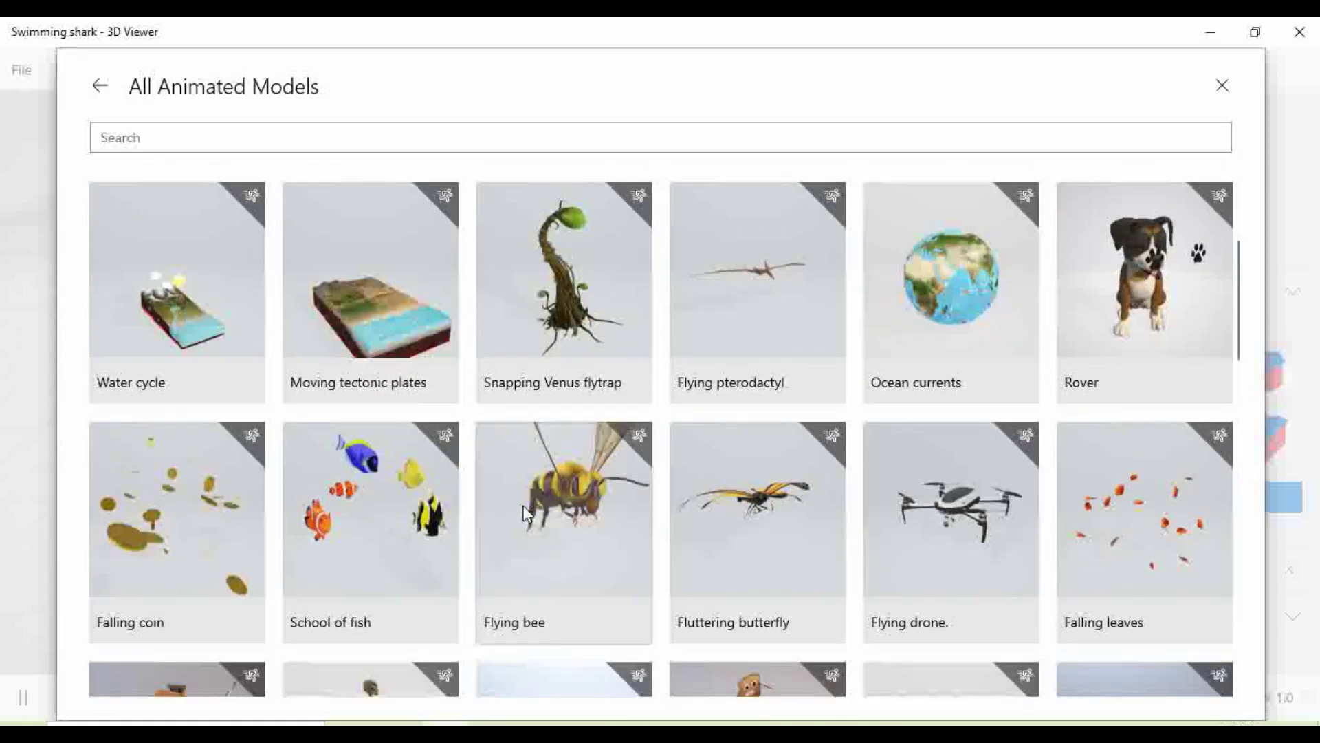
scroll(527, 509, down, 6)
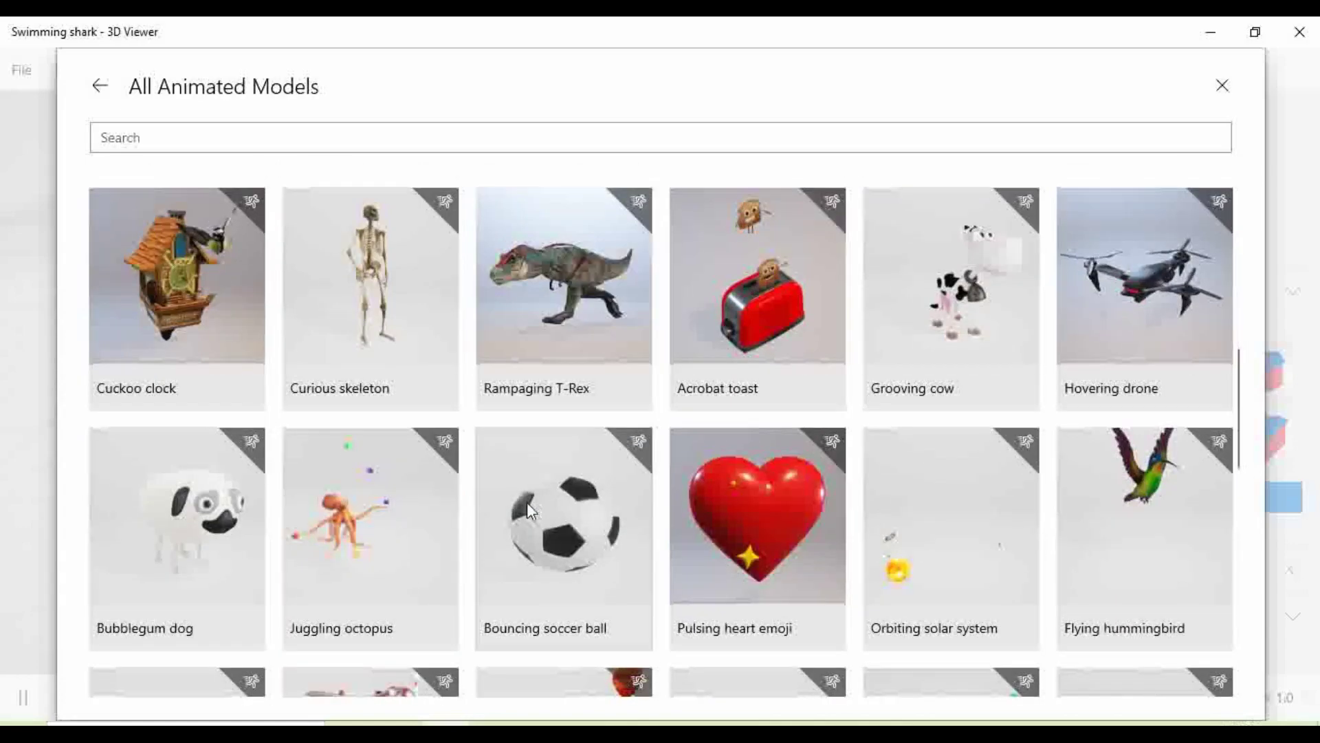
scroll(526, 502, down, 12)
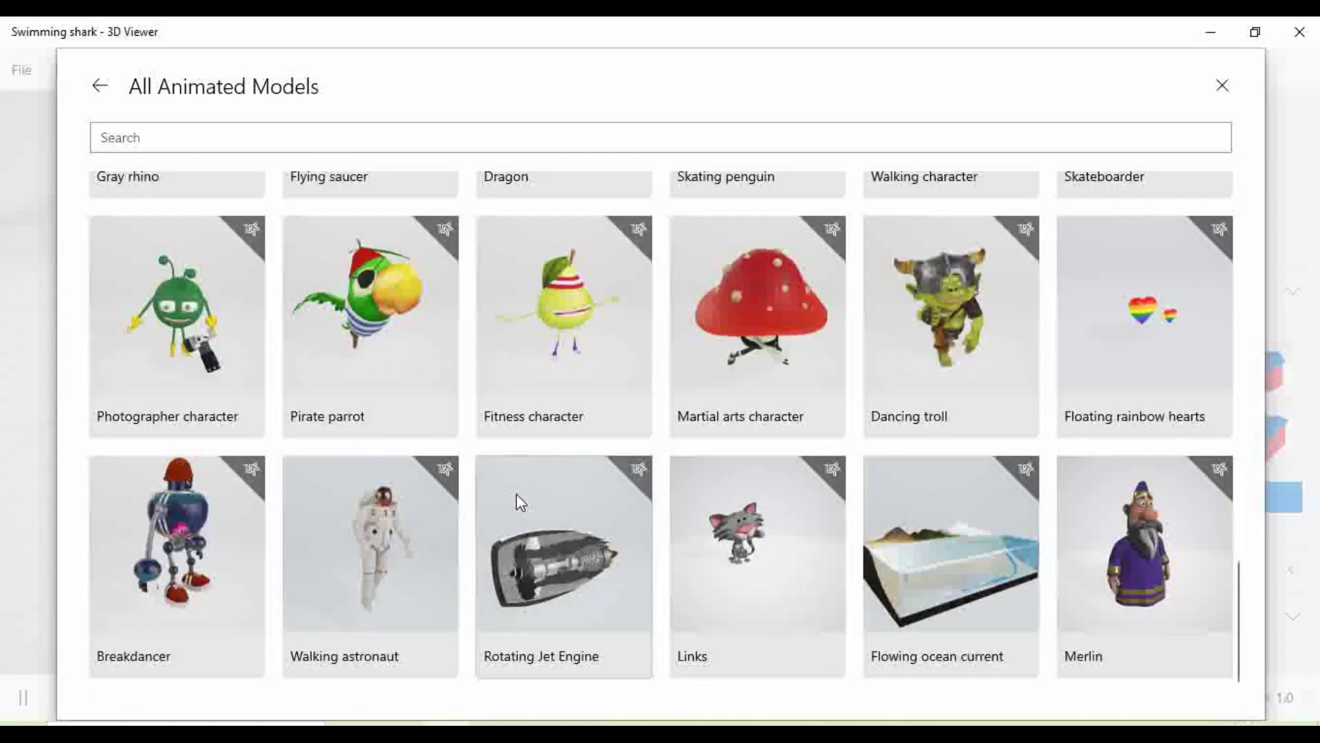
click(565, 572)
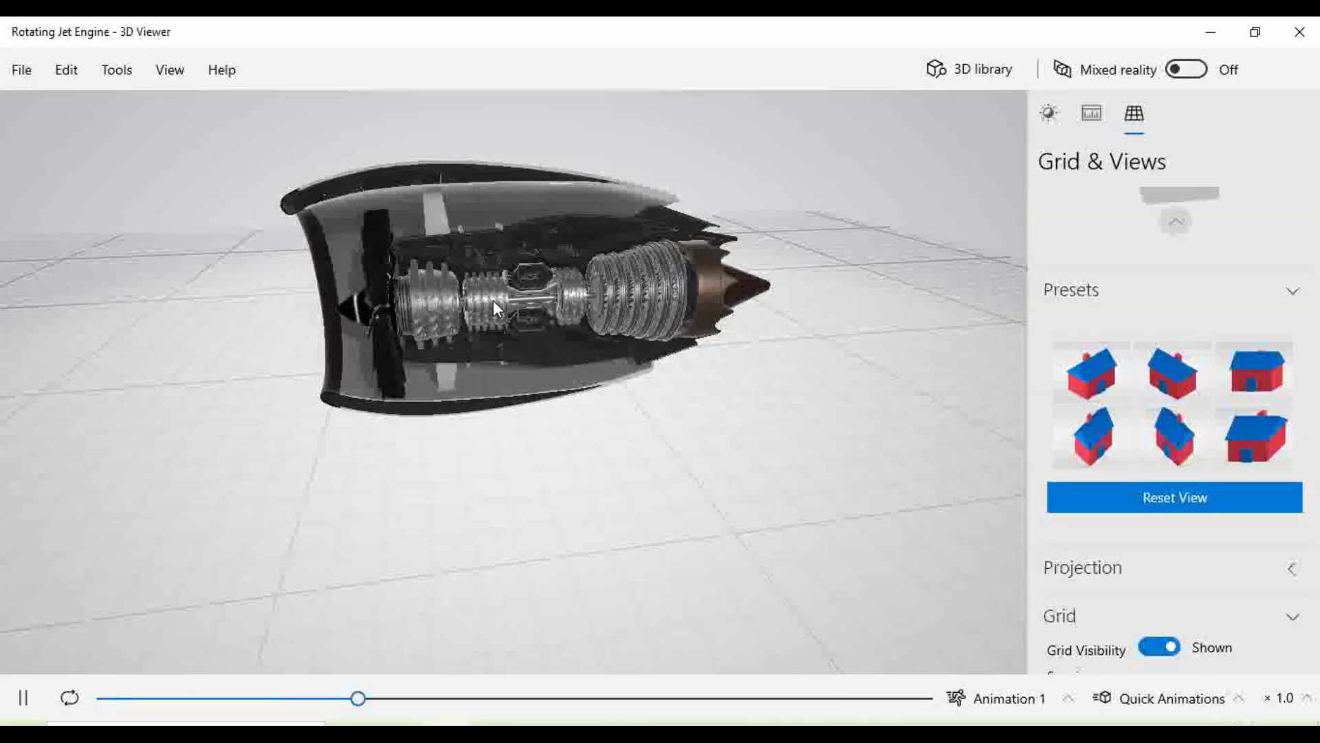
Step: Zoom in and orbit to inspect the jet engine's compressor stages up close
scroll(494, 302, up, 5)
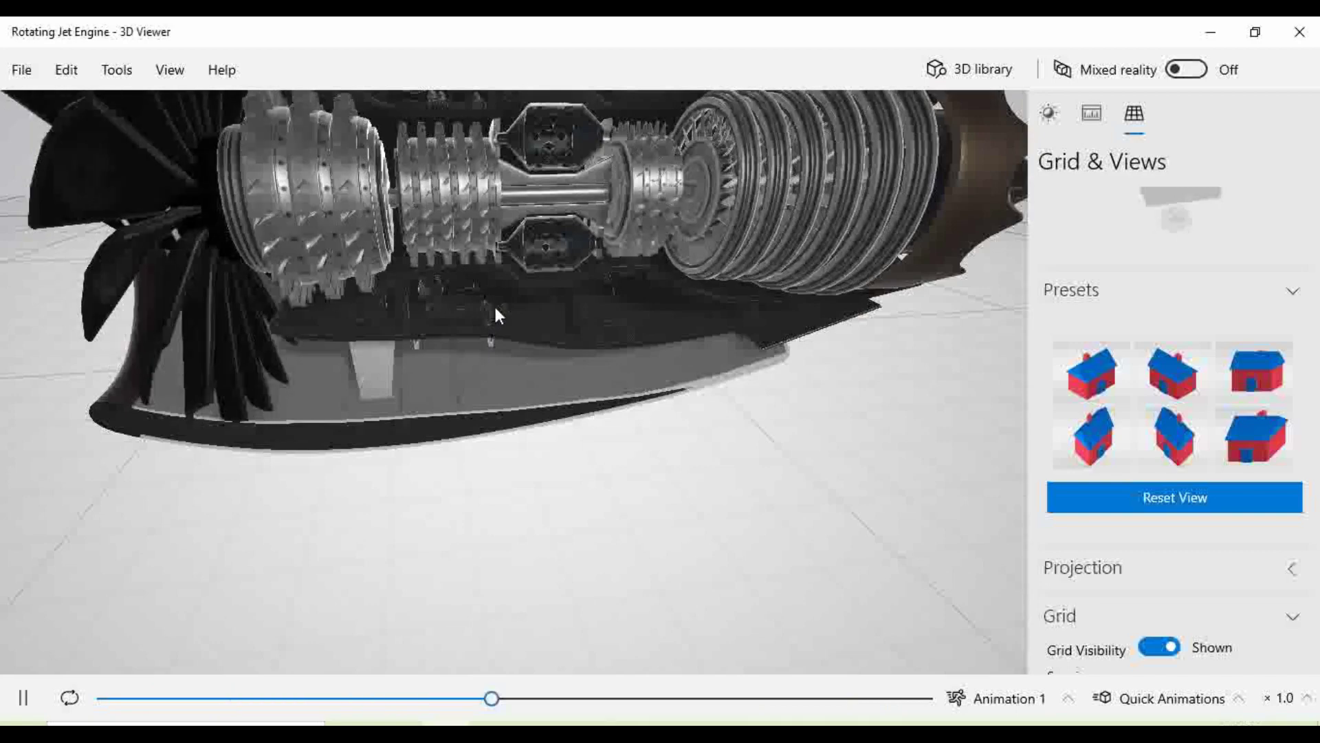
drag(495, 315, 359, 308)
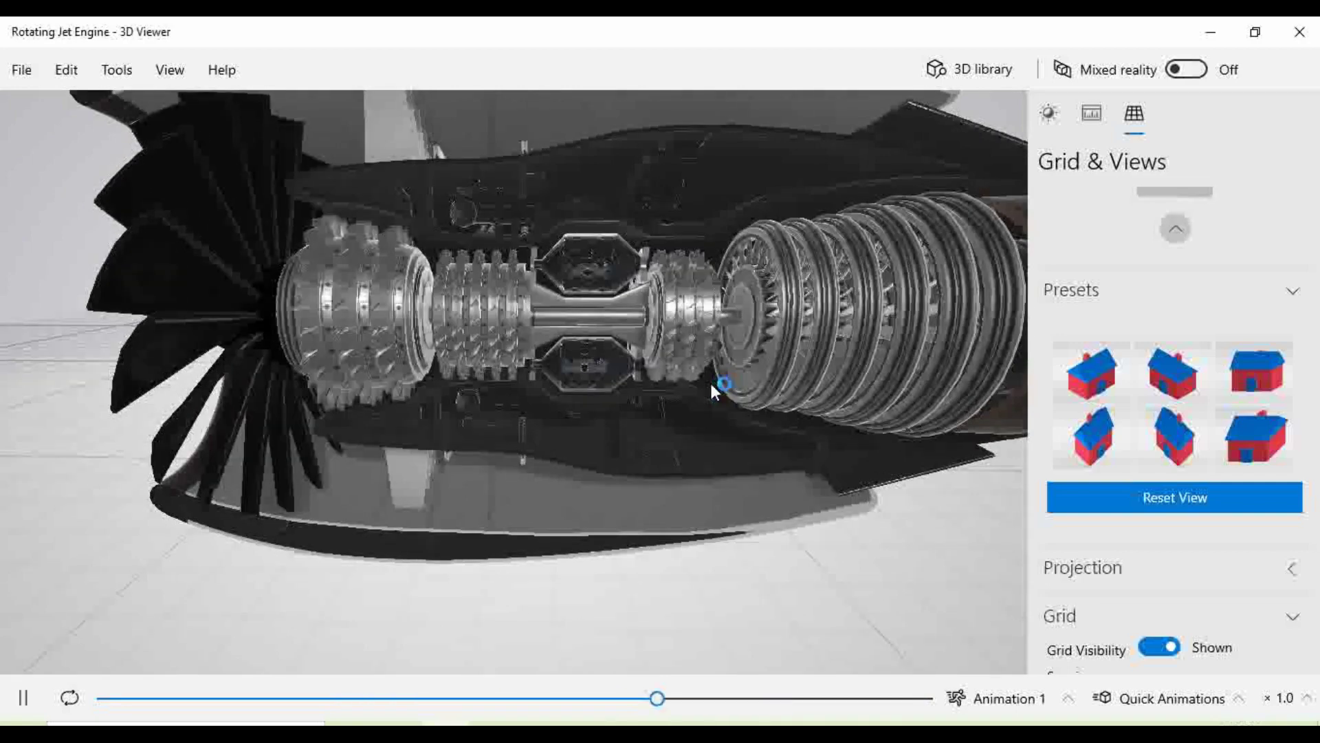
scroll(710, 381, up, 10)
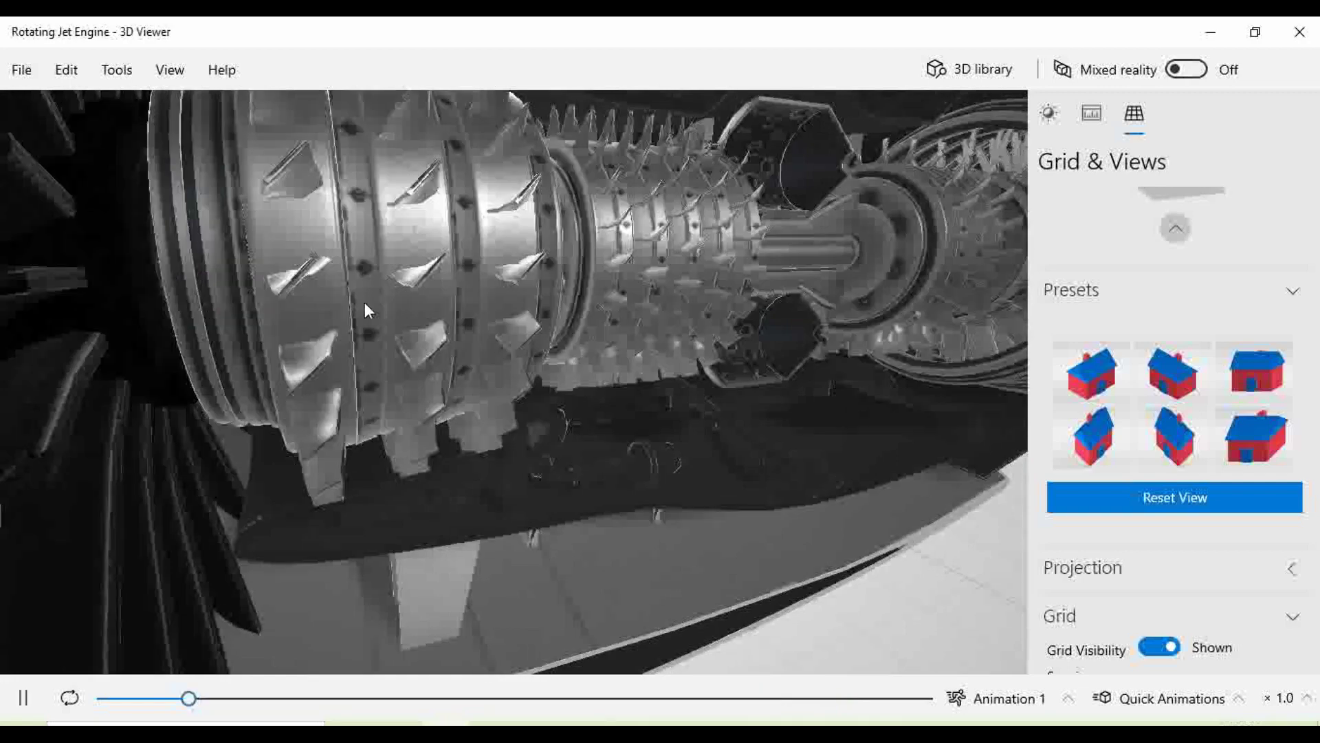
scroll(506, 383, down, 5)
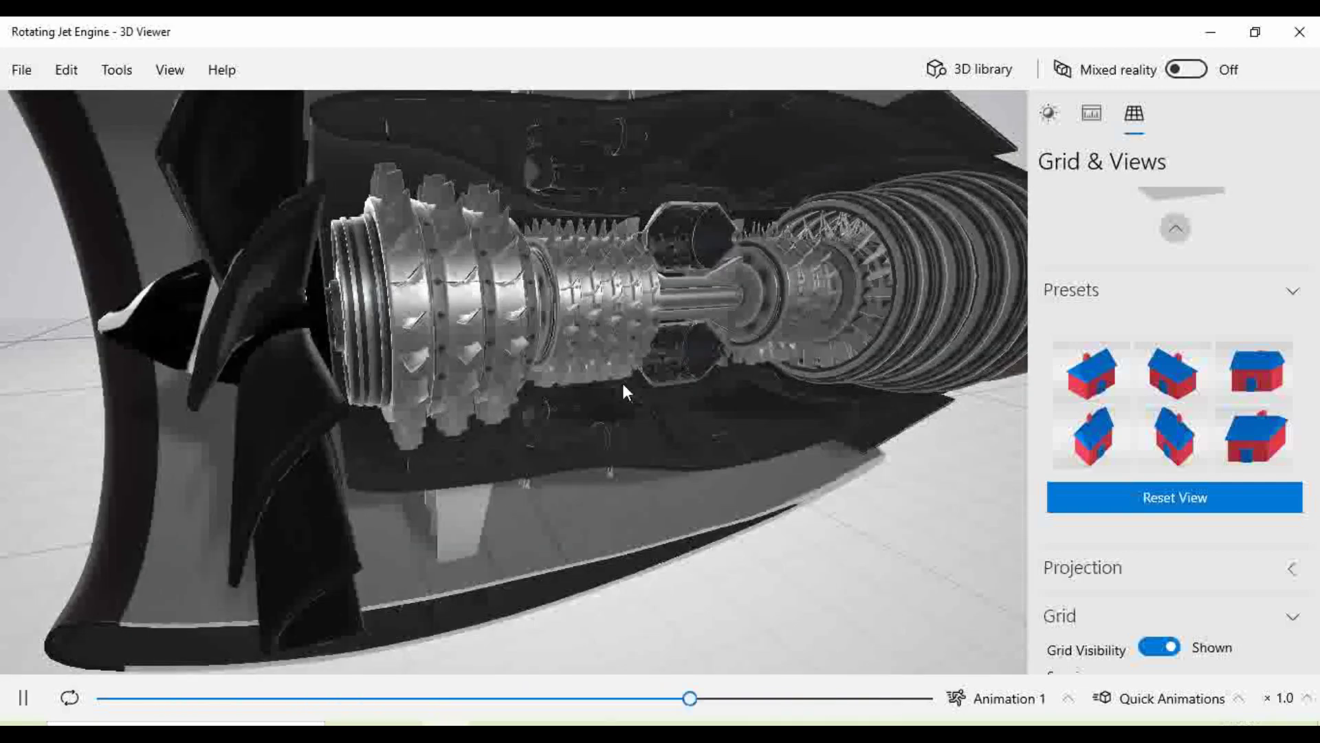
scroll(702, 391, up, 3)
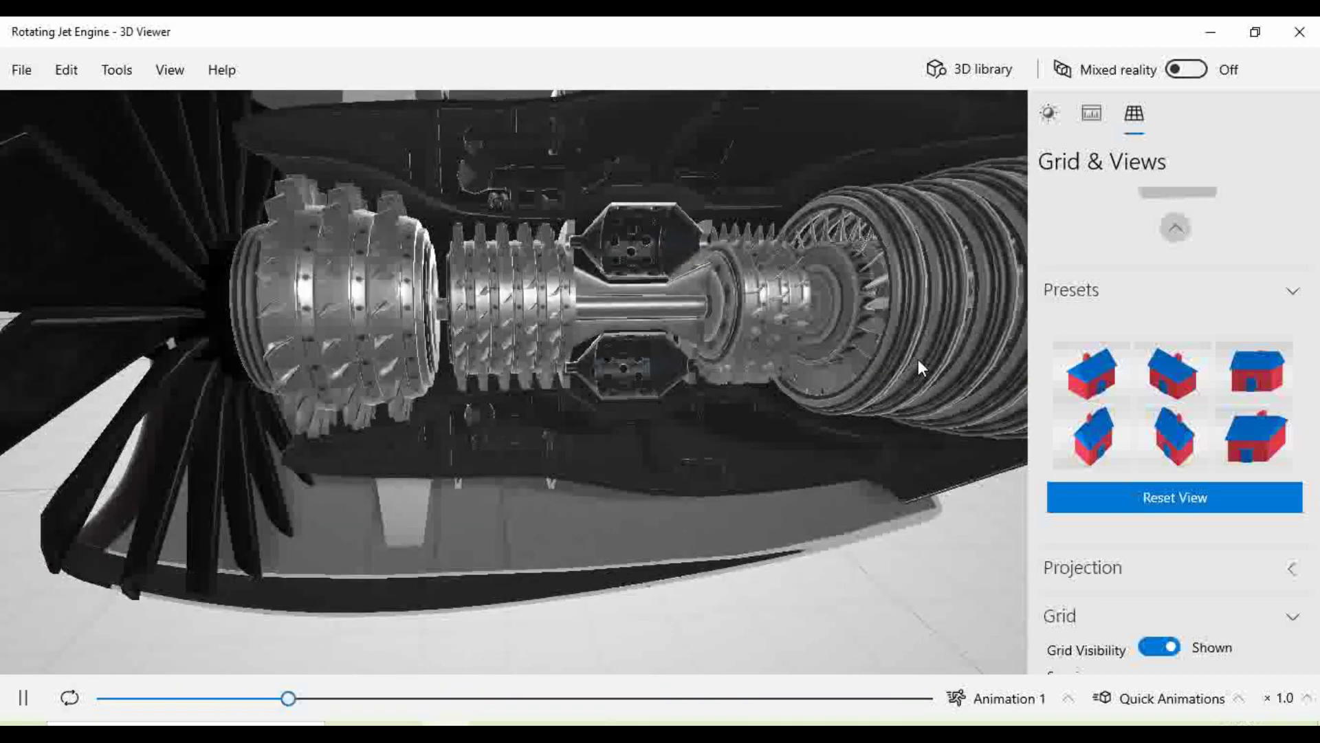
Step: Swing round to the fan hub, reset to the full engine view, and reopen the 3D library
drag(906, 365, 832, 366)
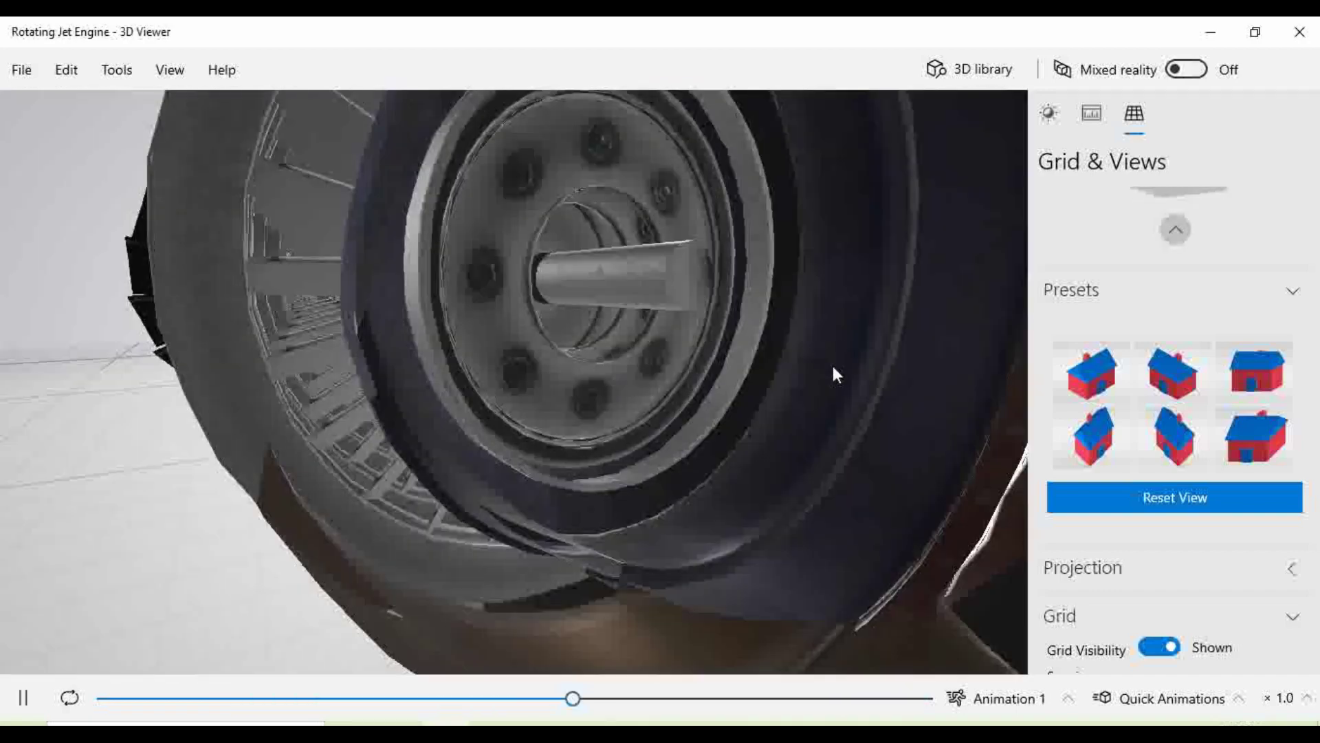
double_click(832, 366)
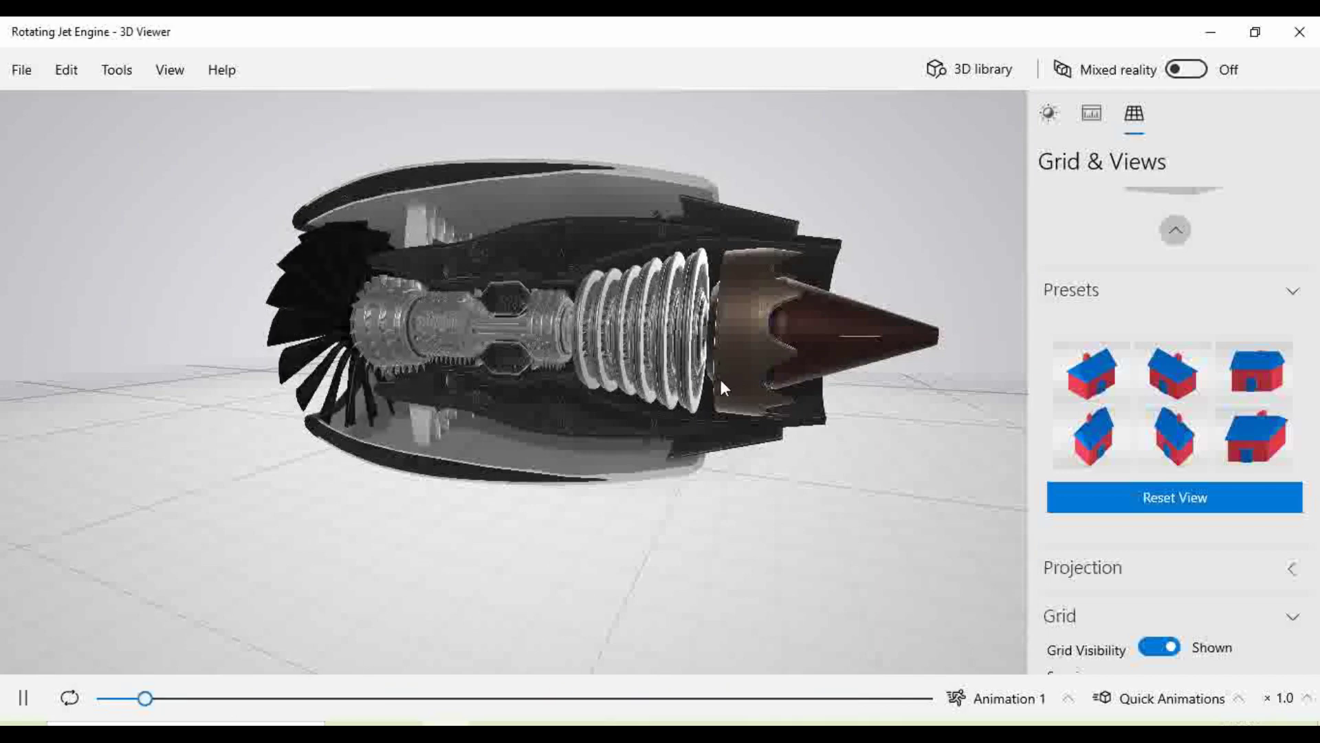
click(969, 69)
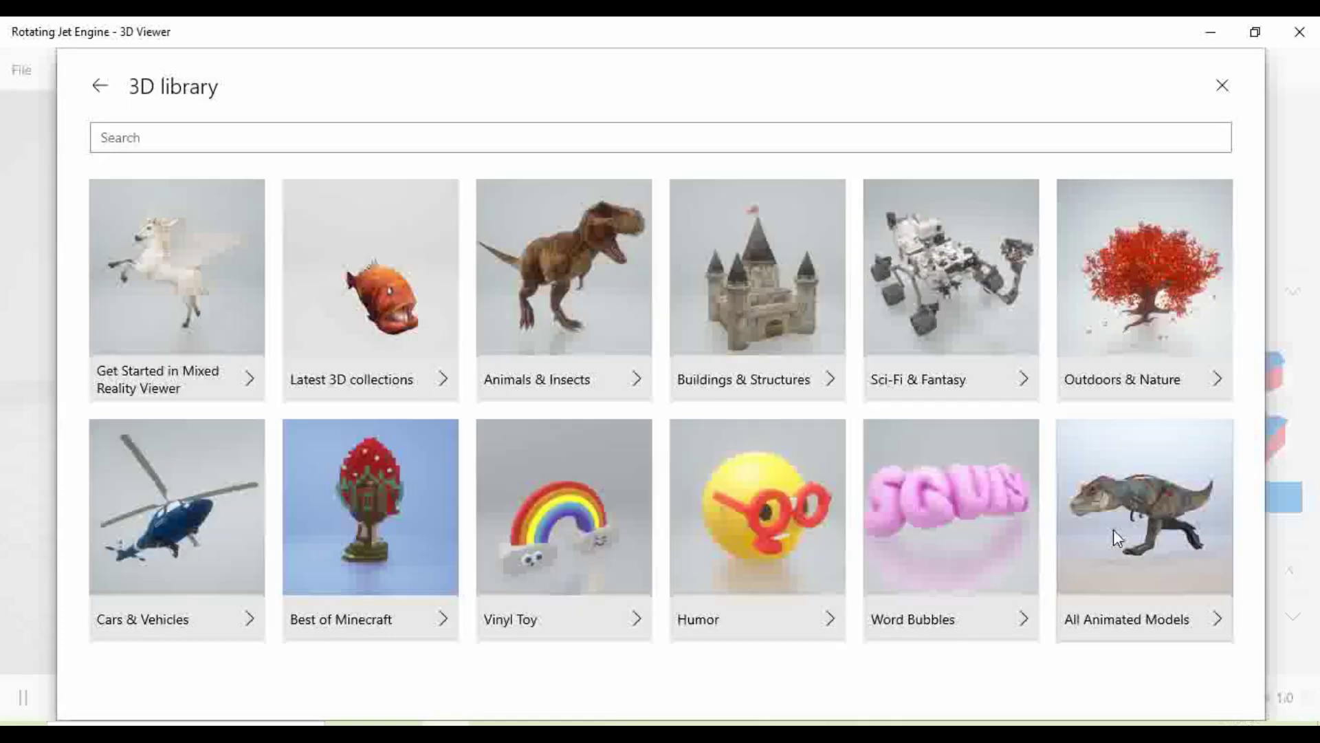
Step: Pick the Beating heart tile in All Animated Models to replace the jet engine
click(1116, 537)
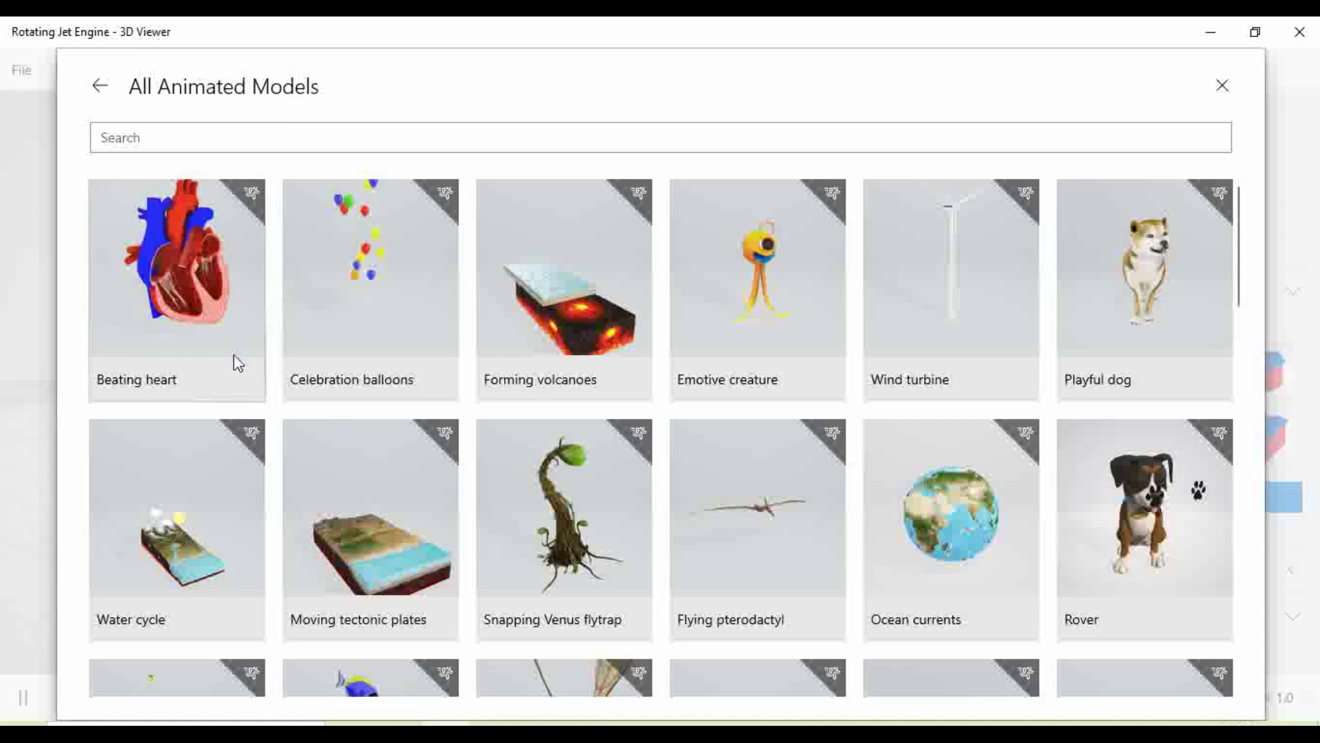
click(178, 375)
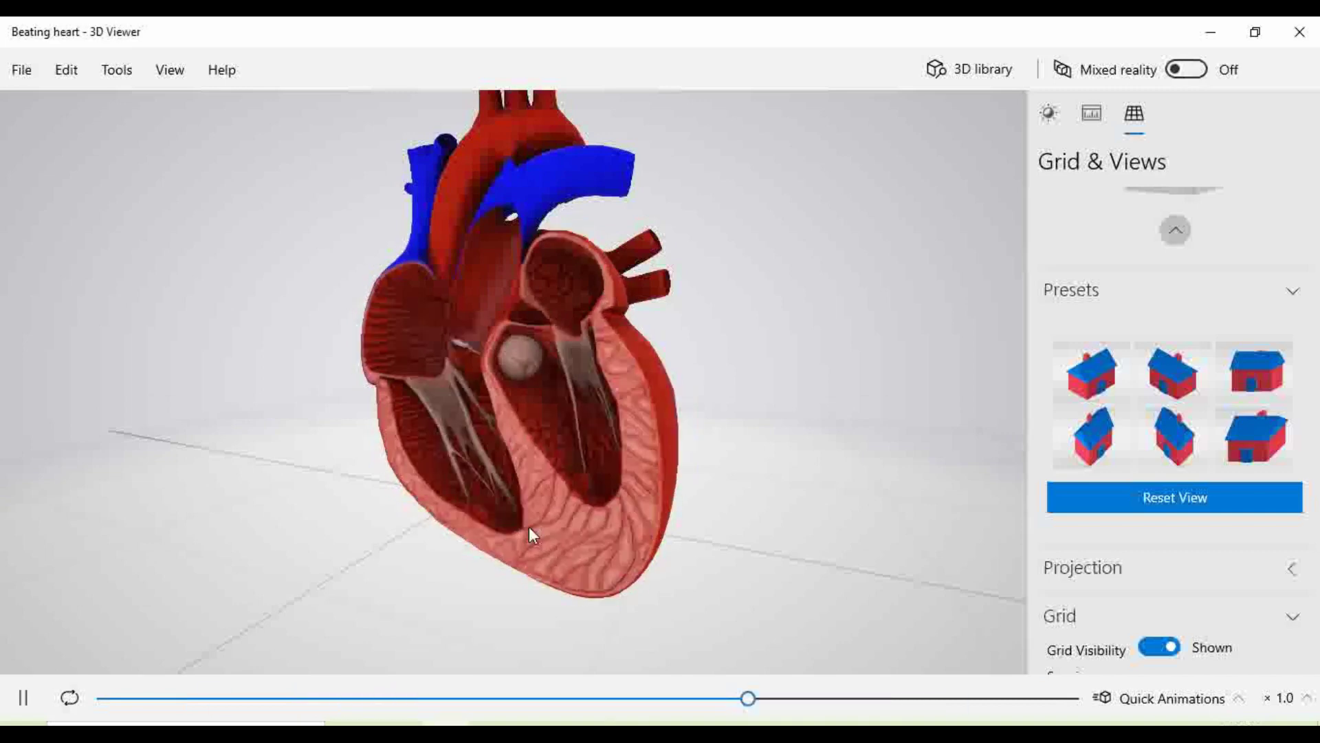
Step: Orbit and zoom around the beating heart's chambers, ending on its front cut-away view
drag(530, 526, 571, 441)
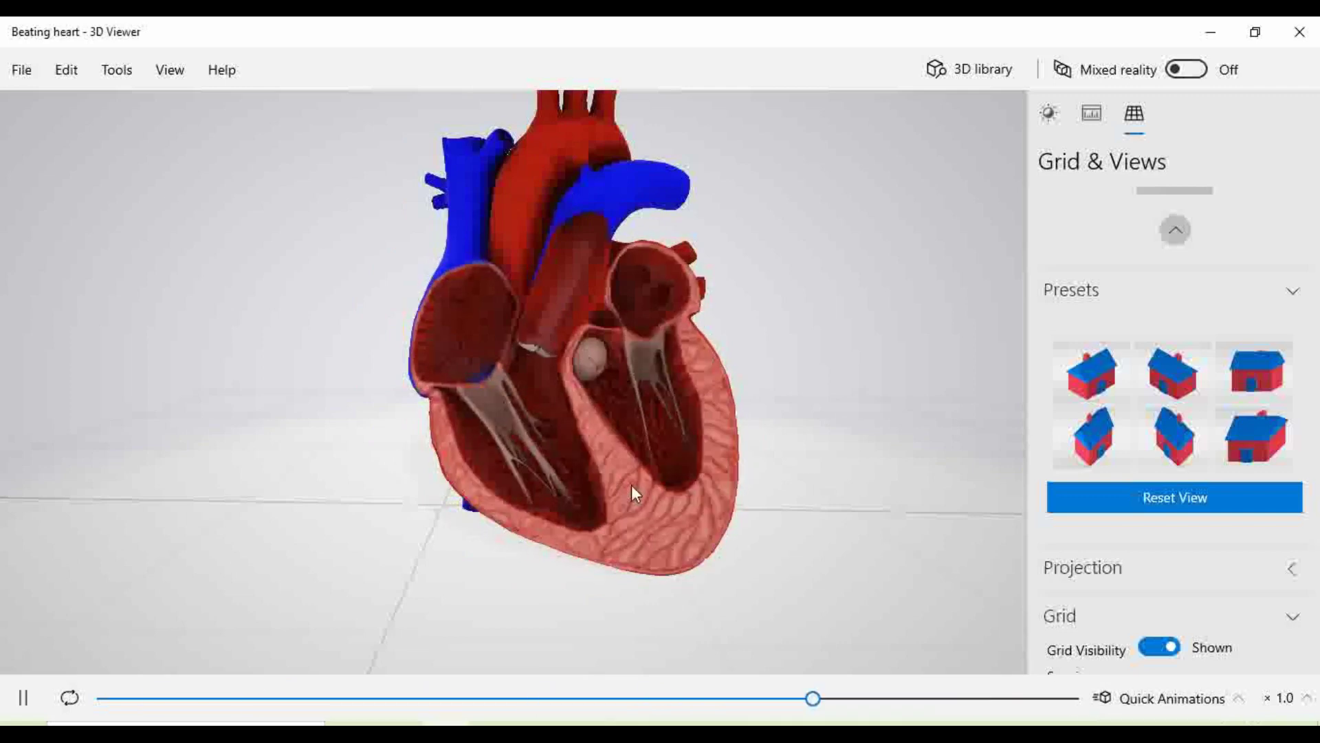
scroll(605, 423, up, 5)
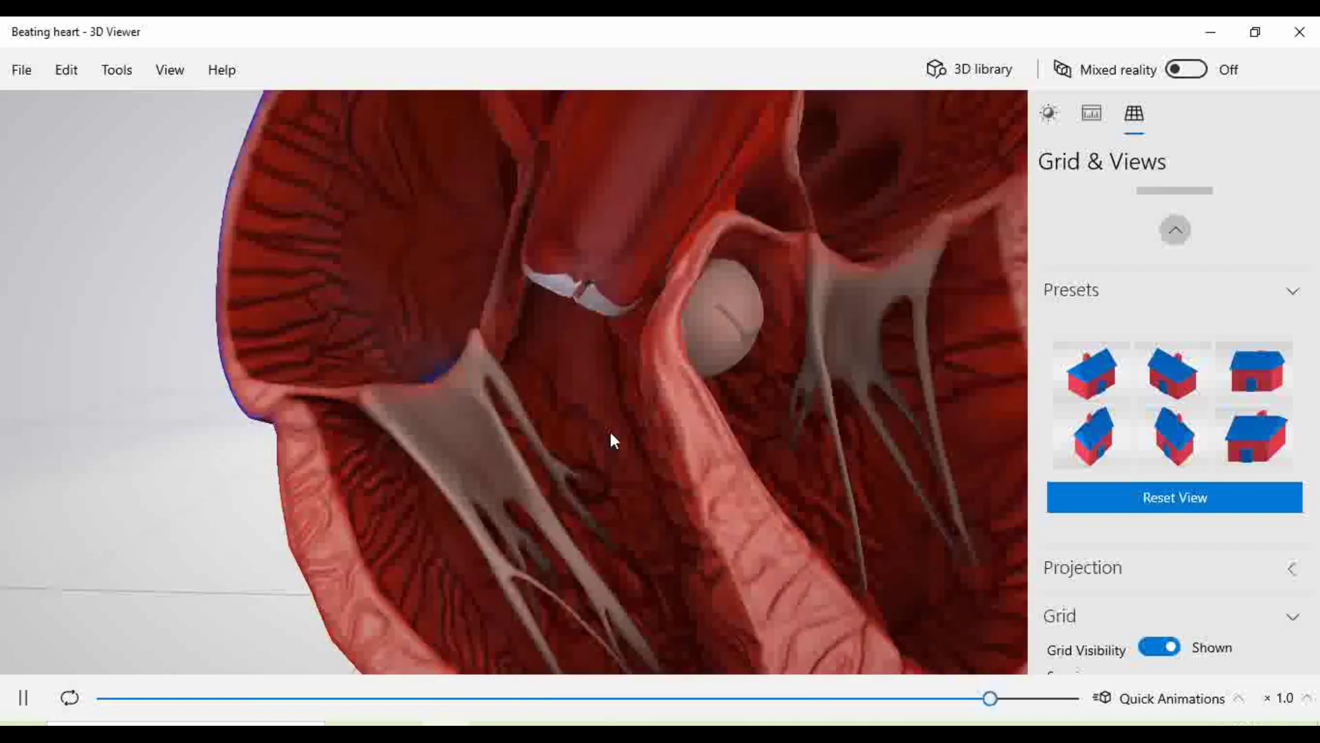
scroll(691, 466, down, 5)
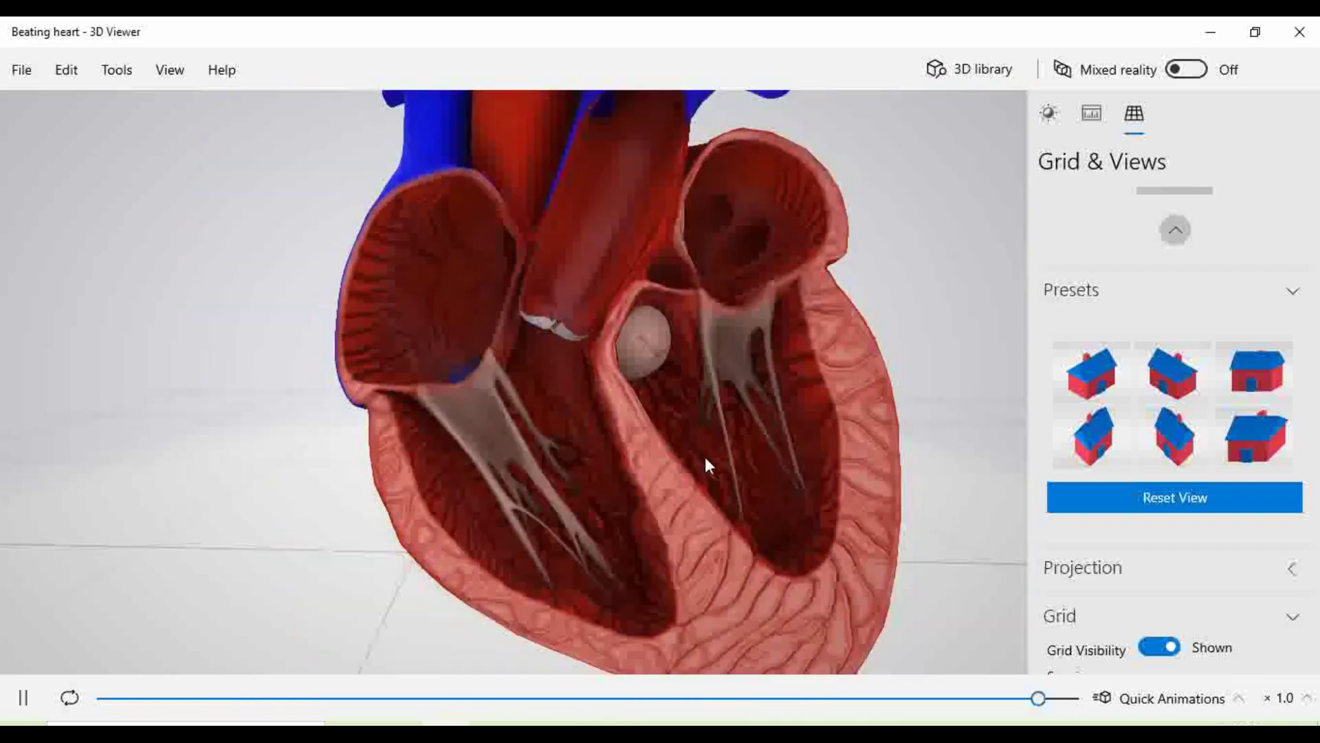
drag(674, 457, 510, 399)
drag(504, 463, 537, 446)
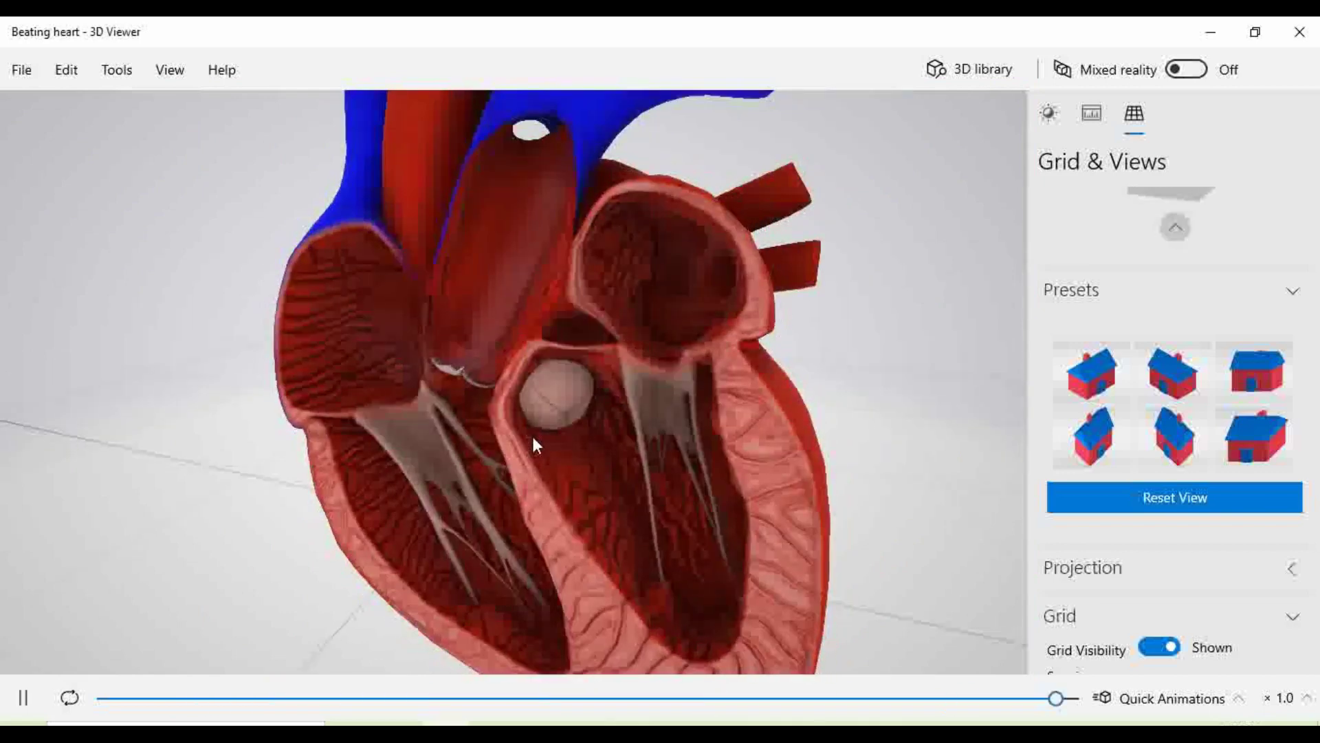
scroll(536, 445, down, 3)
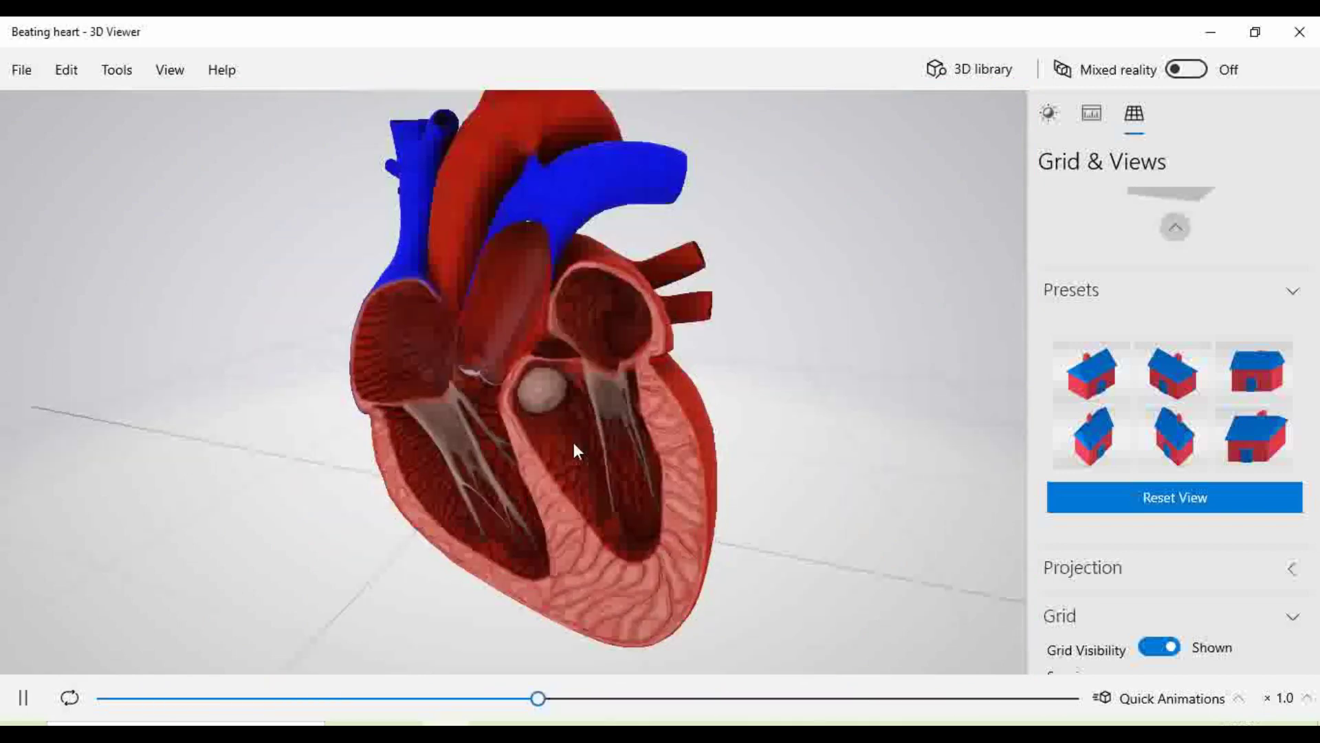